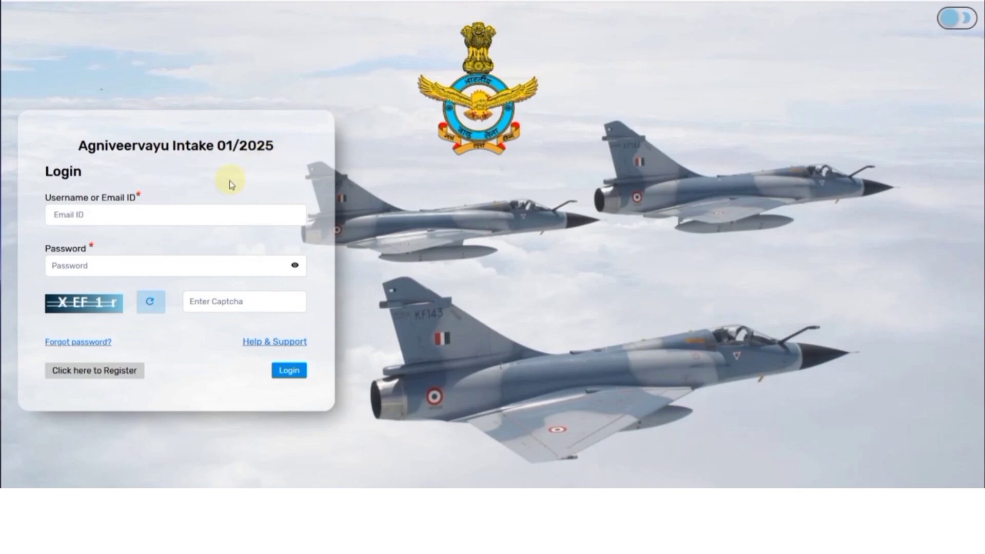
Step: Outline the registration form's name, email, mobile, OTP and captcha fields and the submit button
left_click(99, 371)
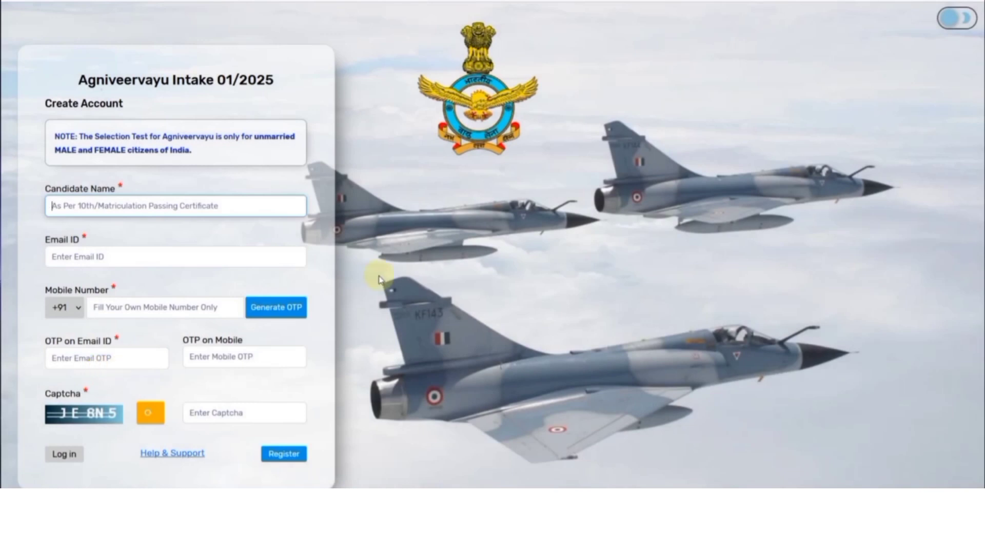
left_click(984, 114)
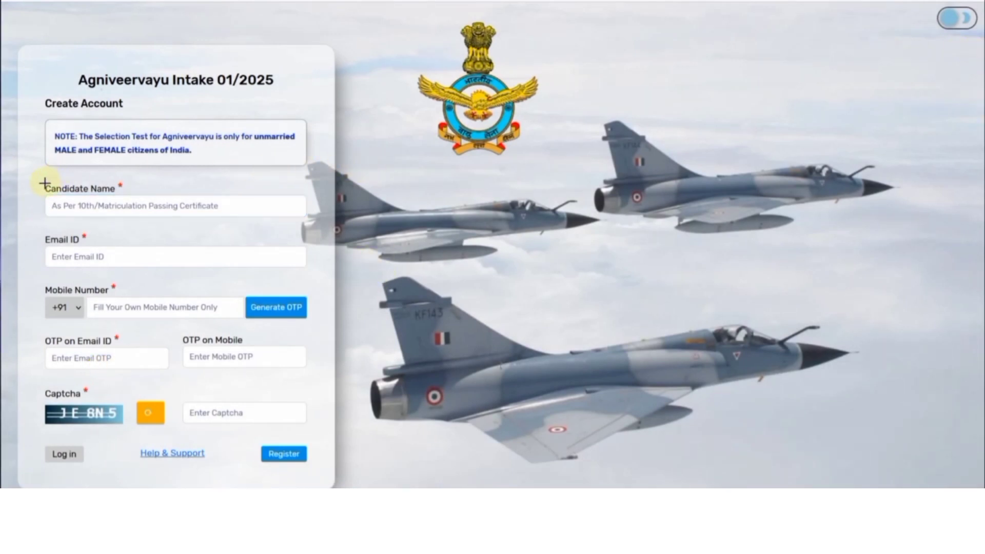
left_click_drag(40, 180, 248, 219)
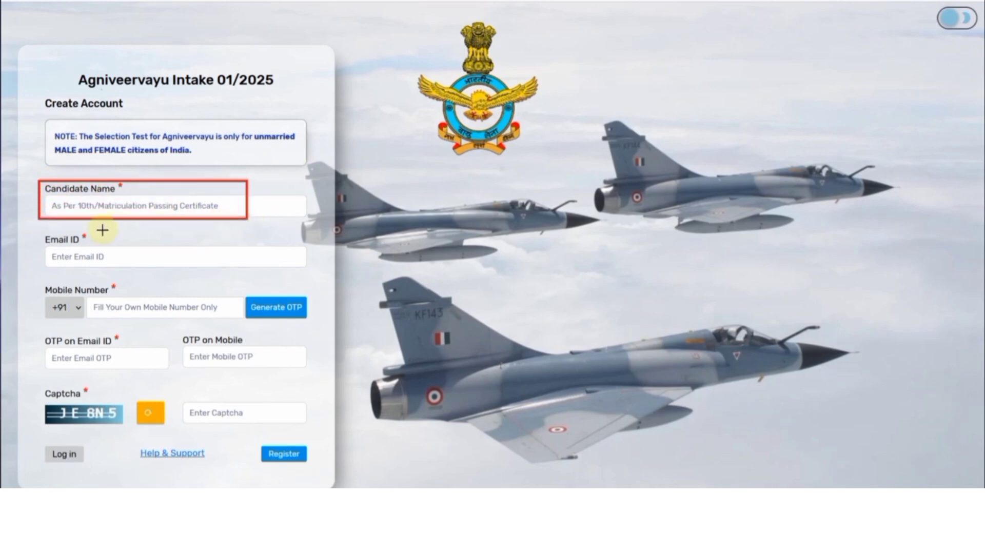
mouse_move(39, 234)
left_mouse_down()
mouse_move(105, 267)
mouse_move(194, 274)
left_mouse_up()
mouse_move(38, 282)
left_mouse_down()
mouse_move(139, 321)
mouse_move(187, 322)
left_mouse_up()
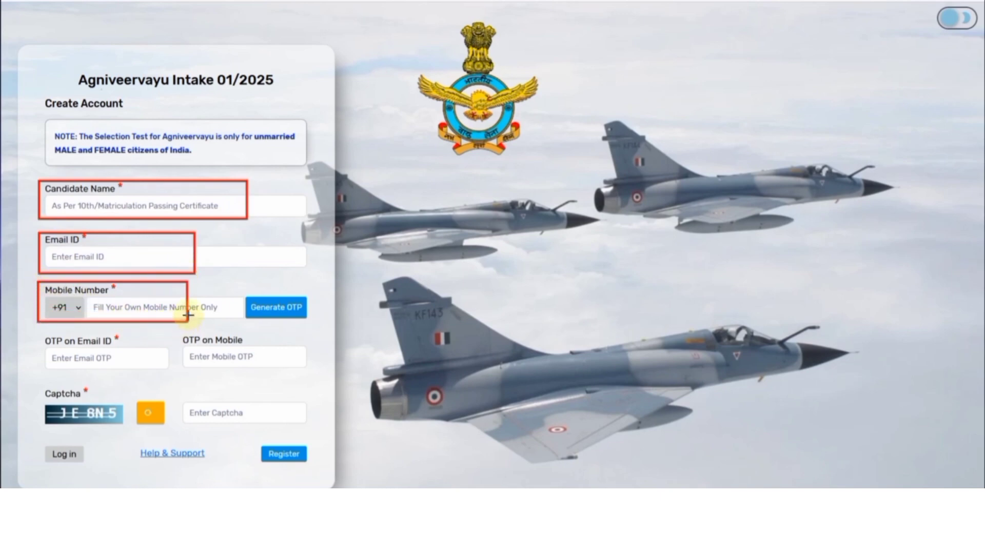
mouse_move(244, 292)
left_mouse_down()
mouse_move(270, 315)
mouse_move(313, 323)
left_mouse_up()
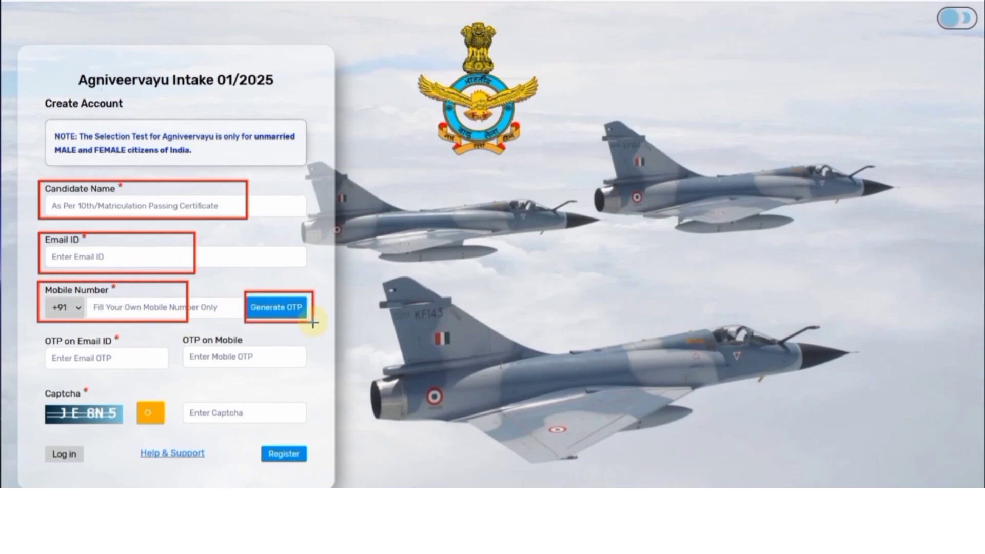
left_click_drag(45, 349, 125, 368)
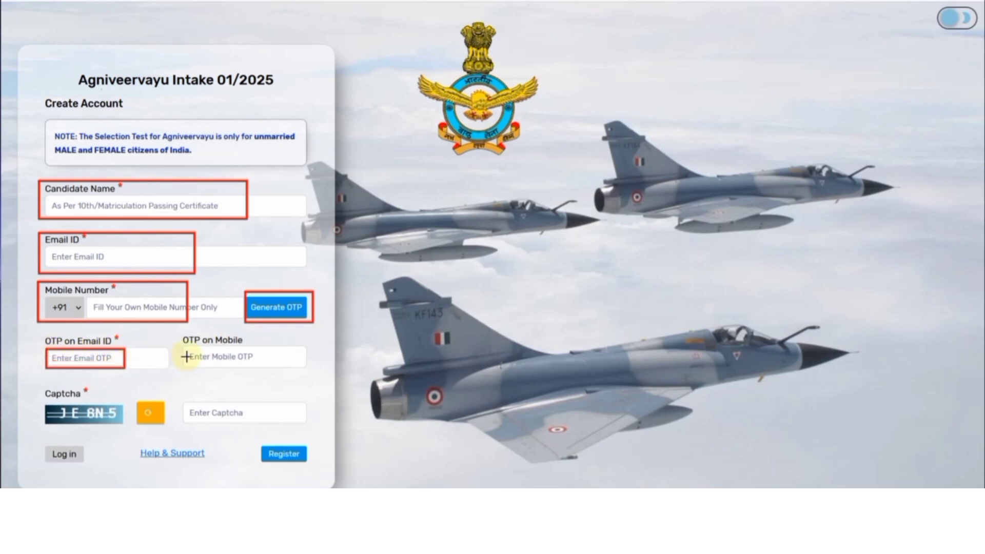
left_click_drag(186, 348, 263, 370)
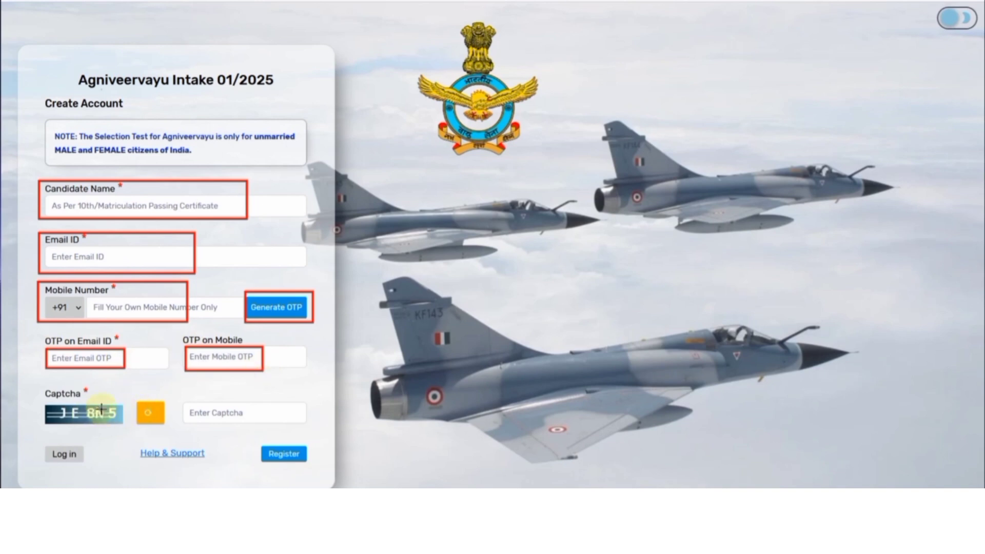
mouse_move(182, 400)
left_mouse_down()
mouse_move(242, 411)
mouse_move(255, 425)
left_mouse_up()
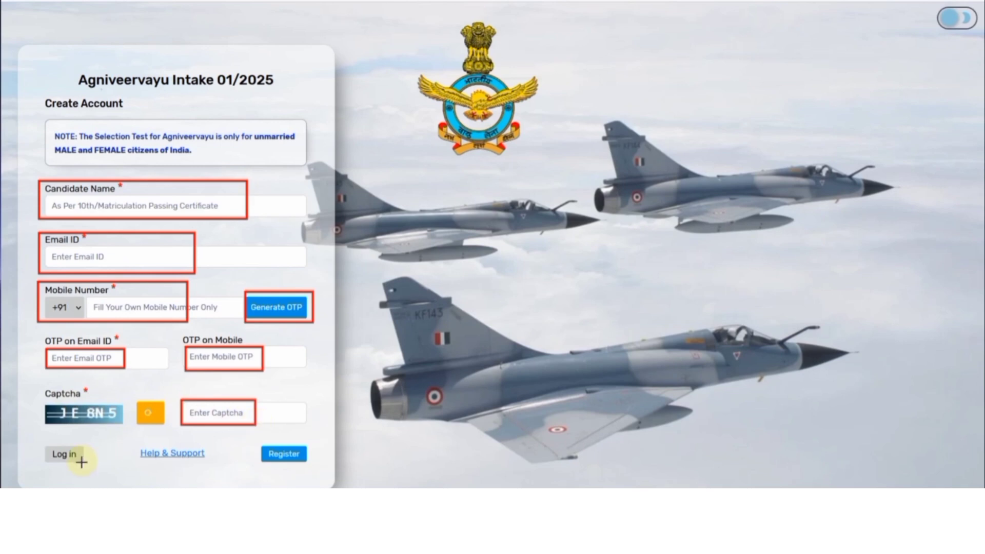
left_click_drag(252, 437, 315, 468)
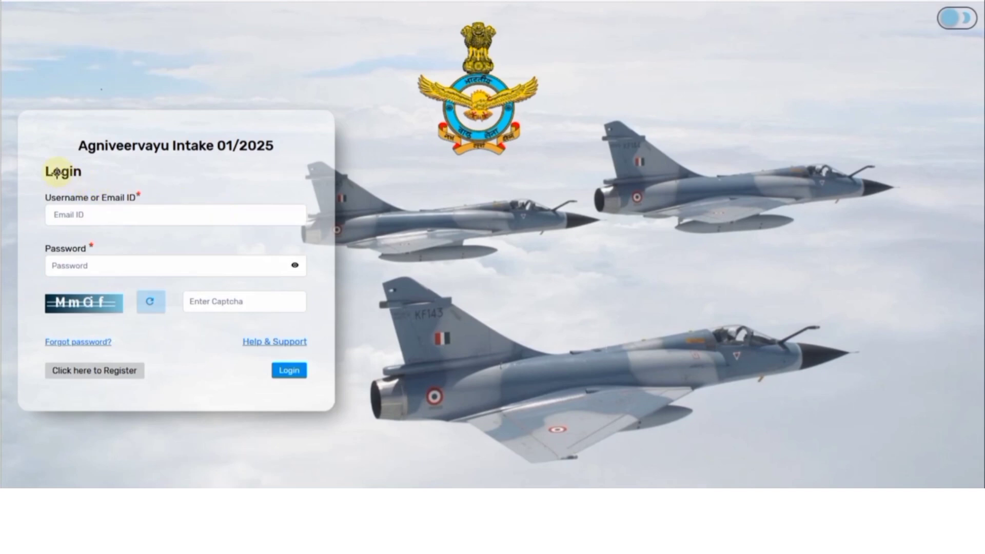
Step: Outline the login page's username, password and captcha fields and the login button
left_click_drag(38, 191, 198, 229)
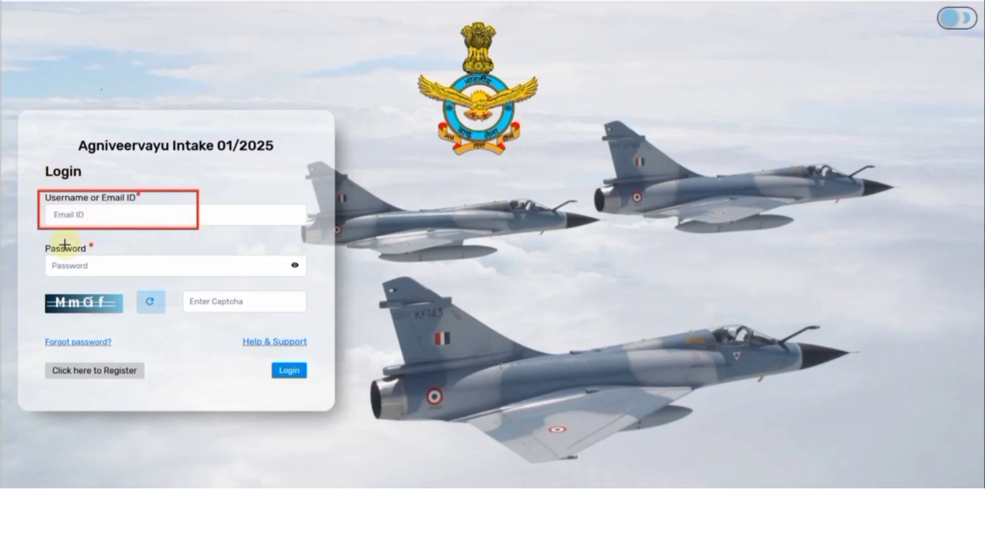
mouse_move(39, 240)
left_mouse_down()
mouse_move(98, 268)
mouse_move(177, 281)
left_mouse_up()
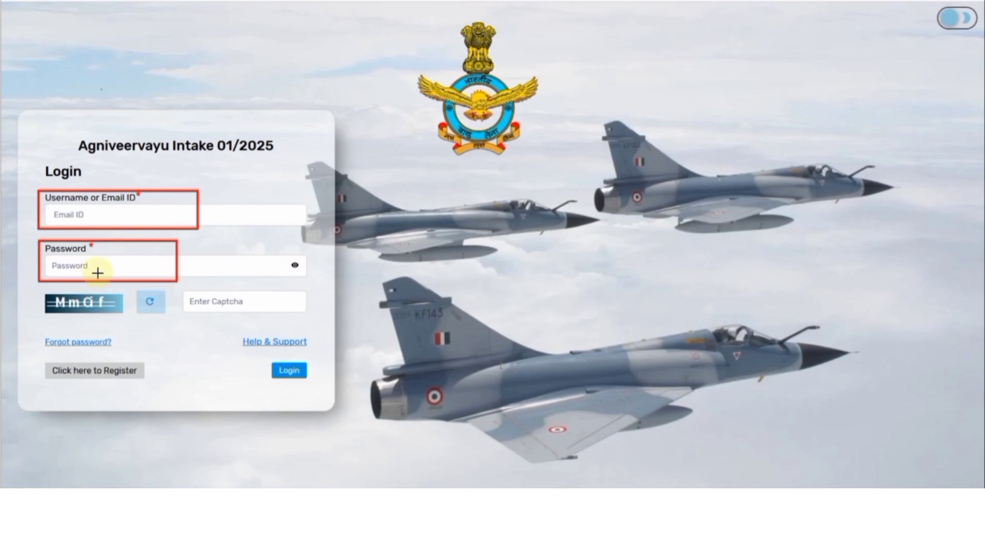
left_click_drag(44, 290, 126, 317)
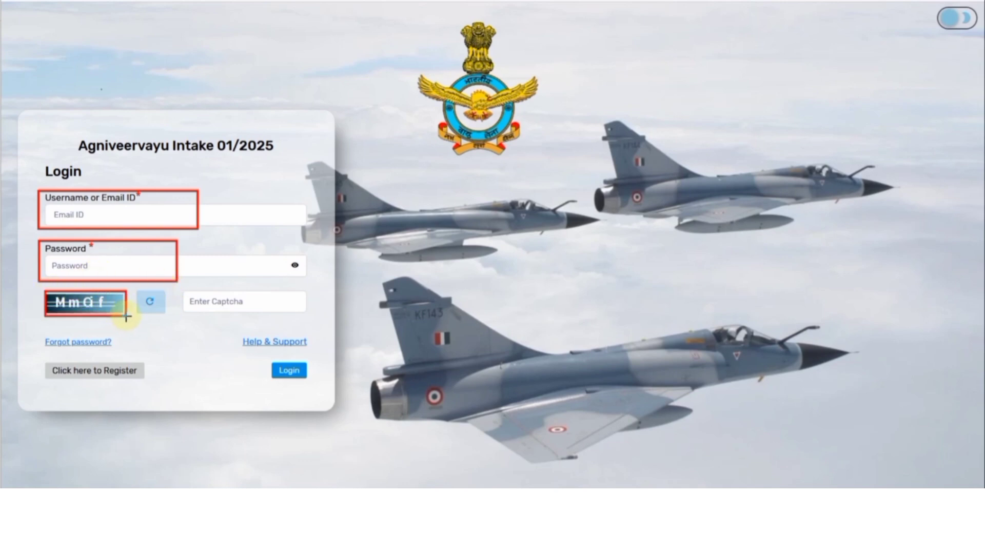
left_click_drag(256, 354, 318, 383)
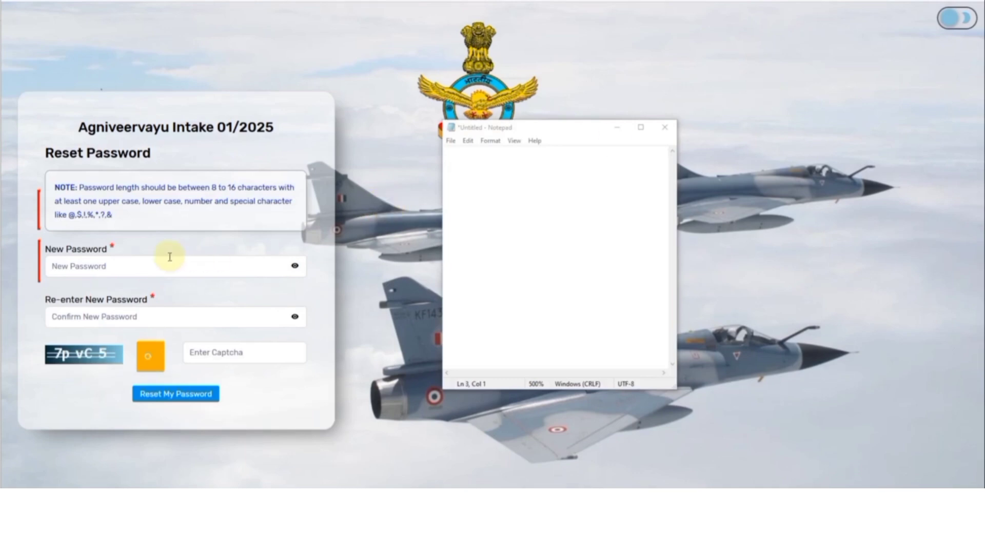
Step: Write an example password with capitals, digits and a symbol in the note
left_click(465, 204)
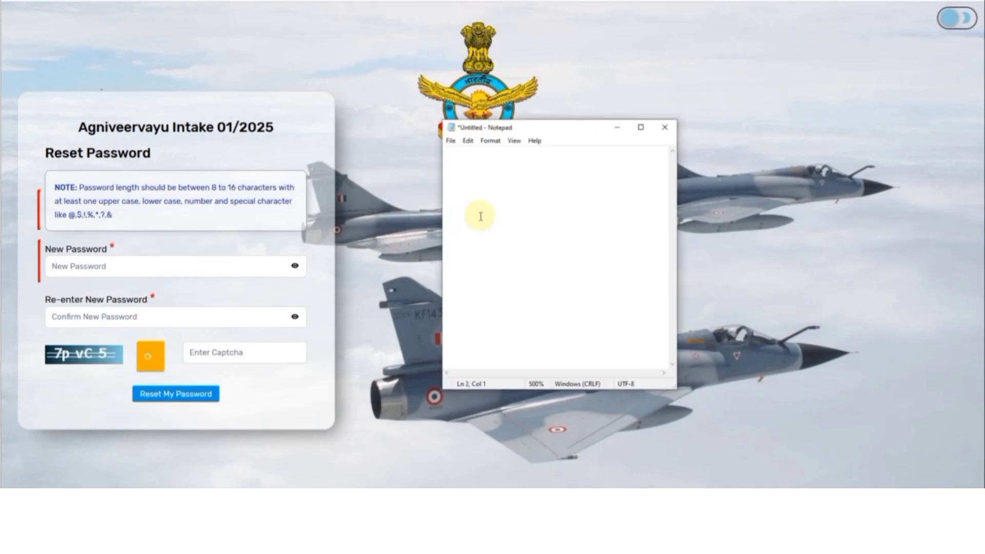
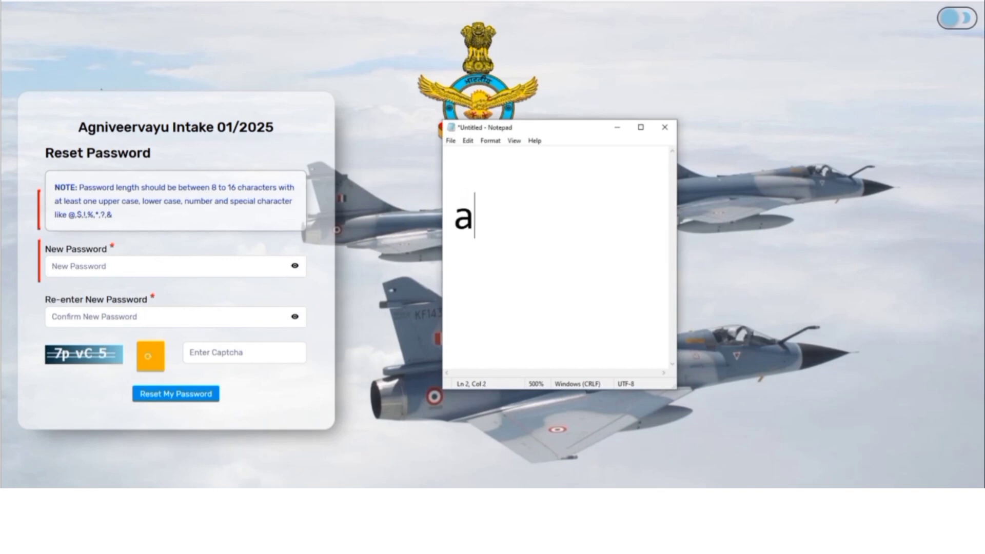
key("BackSpace")
key("BackSpace")
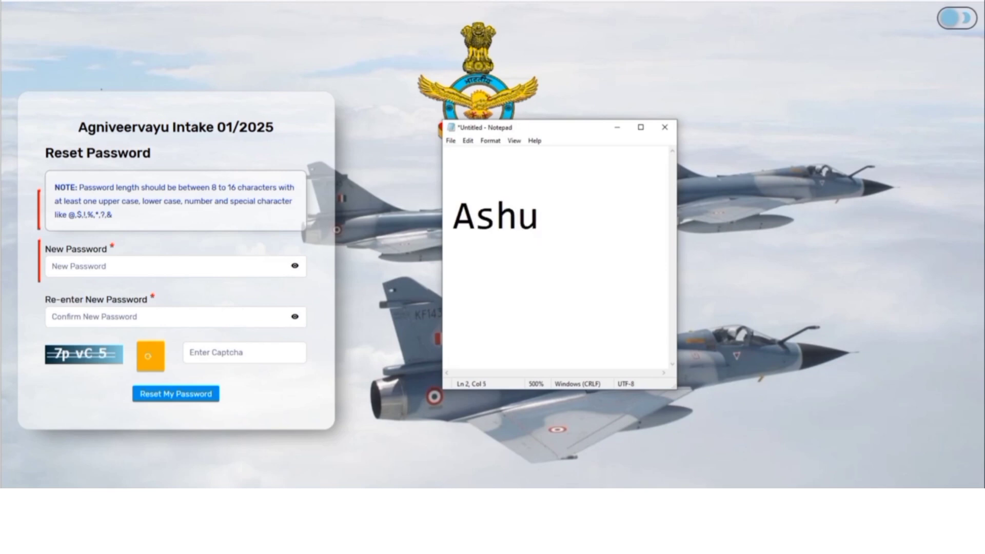
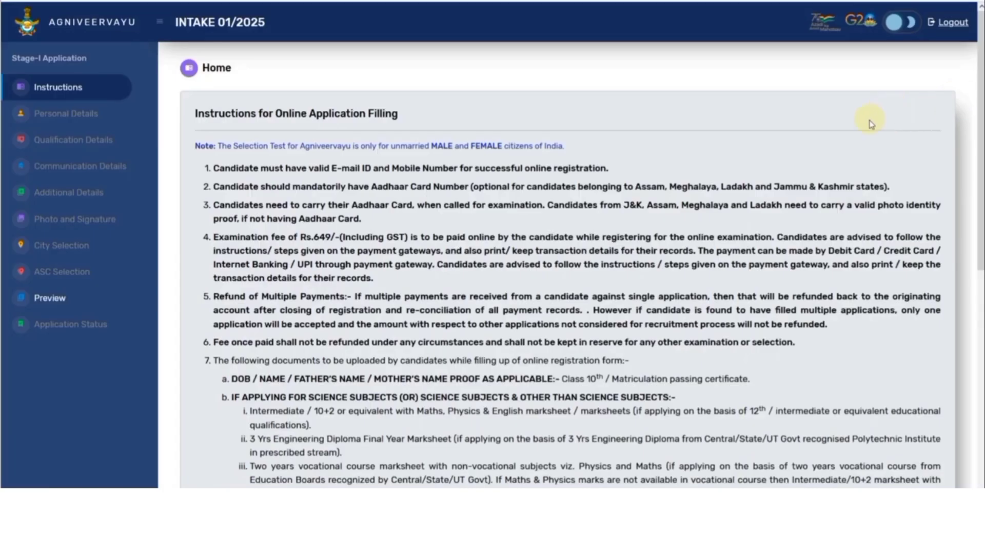
Step: Highlight the examination fee amount in instruction item 4
scroll(770, 147, "down", 1)
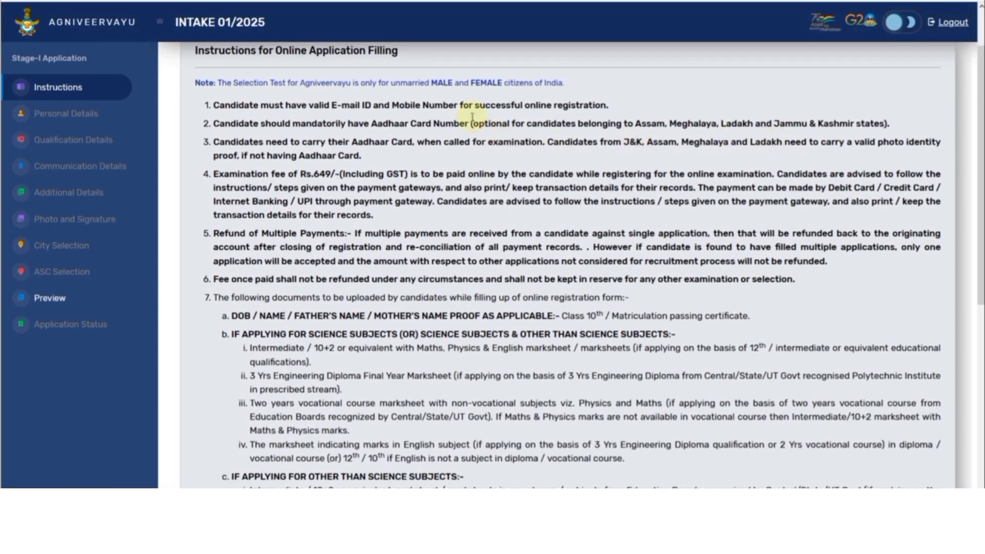
left_click_drag(300, 175, 382, 175)
left_click(383, 174)
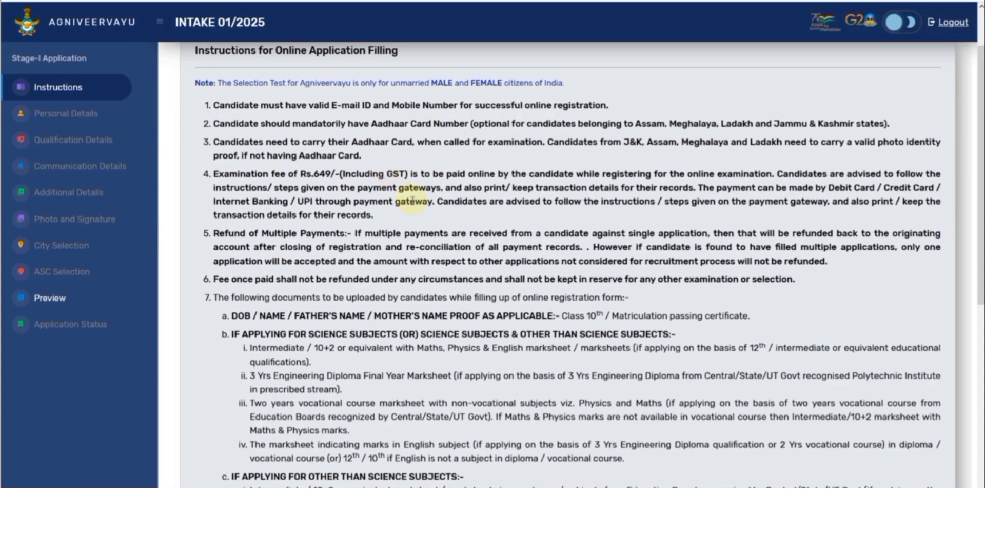
Step: Tick both declaration checkboxes and continue to registration
scroll(431, 221, "down", 3)
scroll(431, 222, "down", 3)
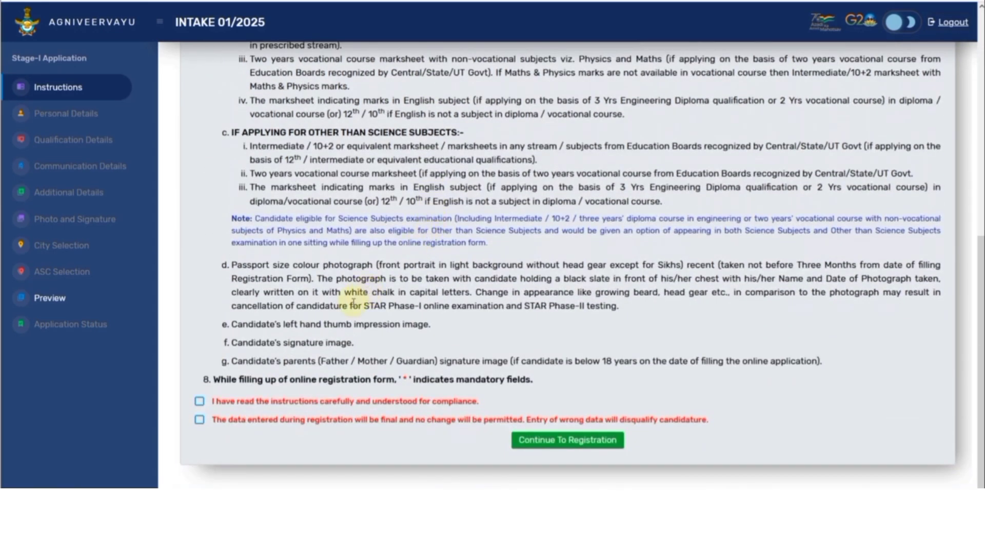
left_click(200, 401)
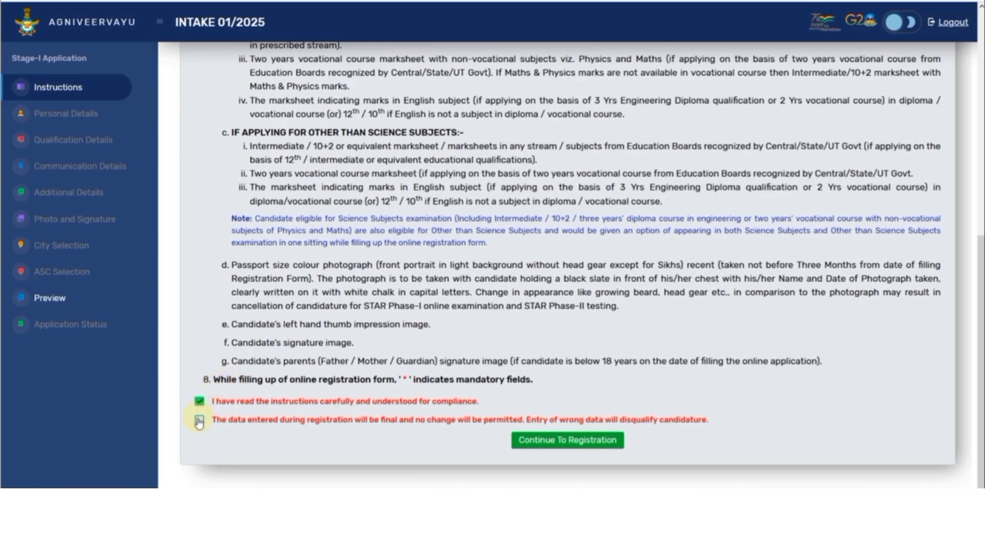
left_click(543, 442)
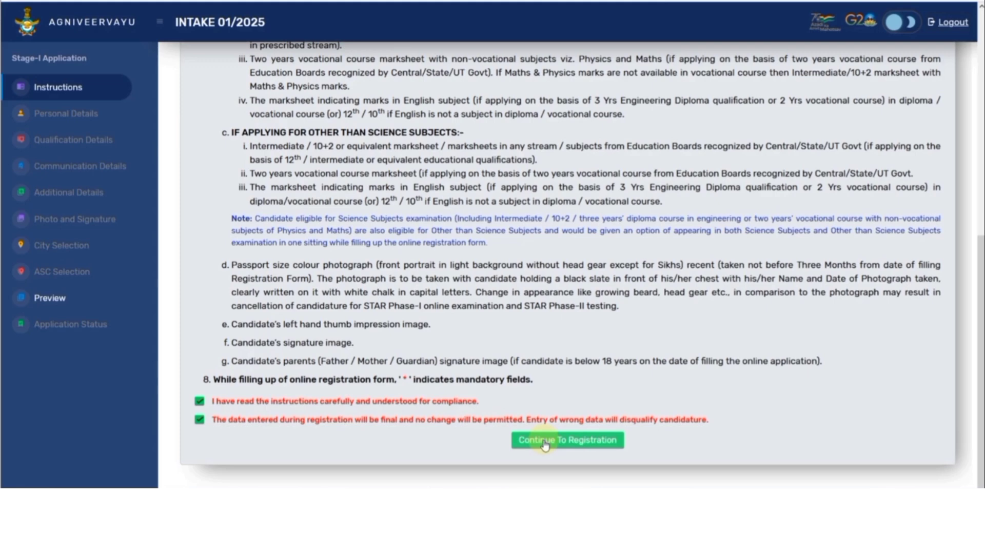
left_click(545, 444)
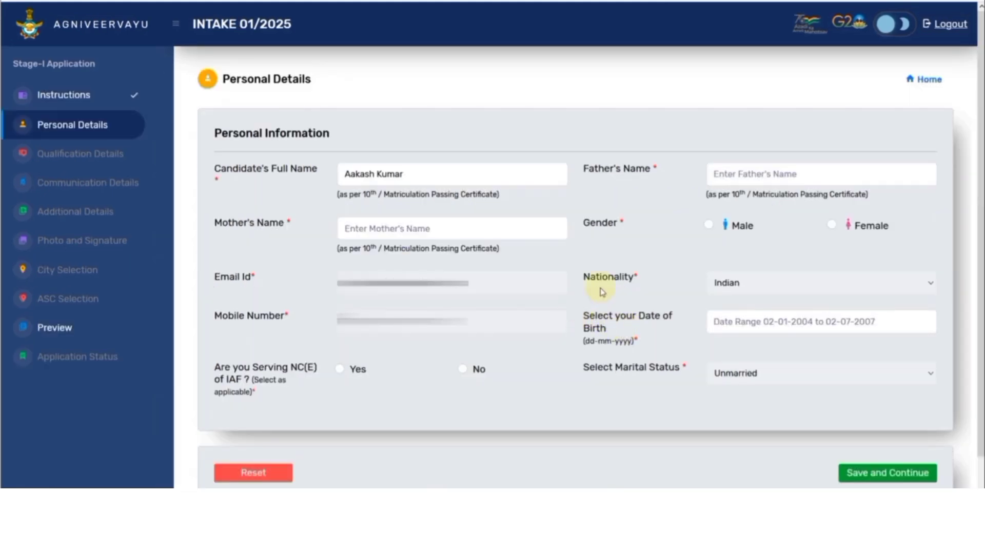
Step: Enter the father's and mother's names
left_click(746, 180)
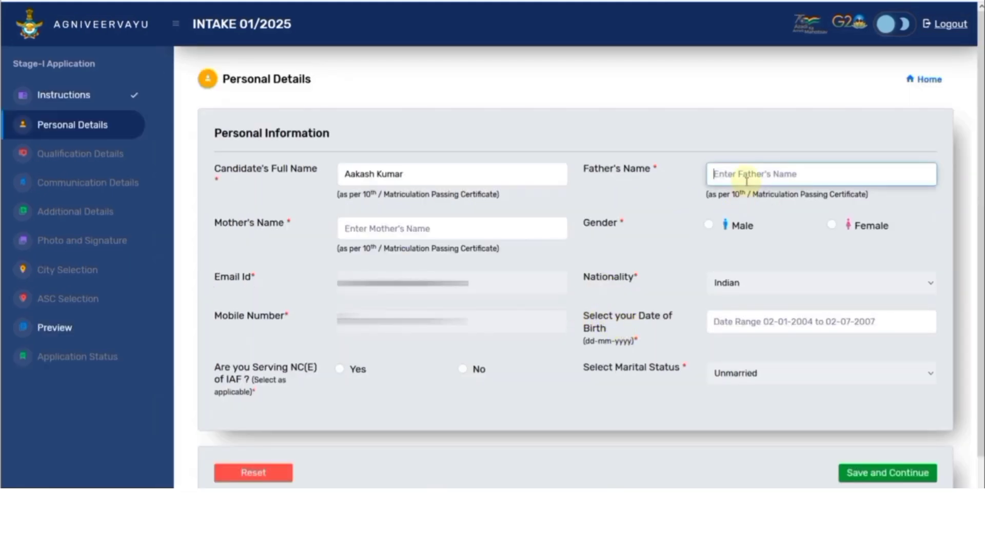
key("Tab")
type("REENA")
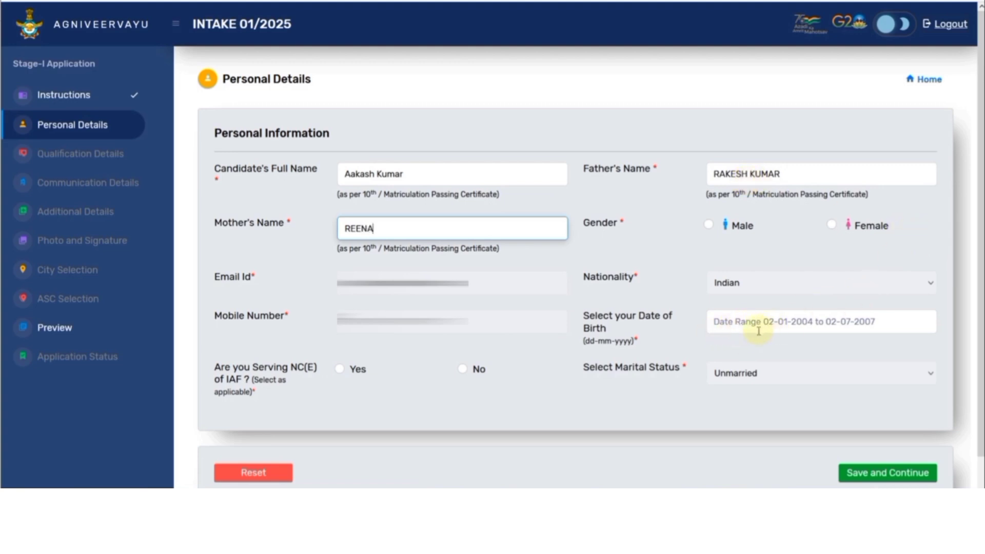
left_click(801, 327)
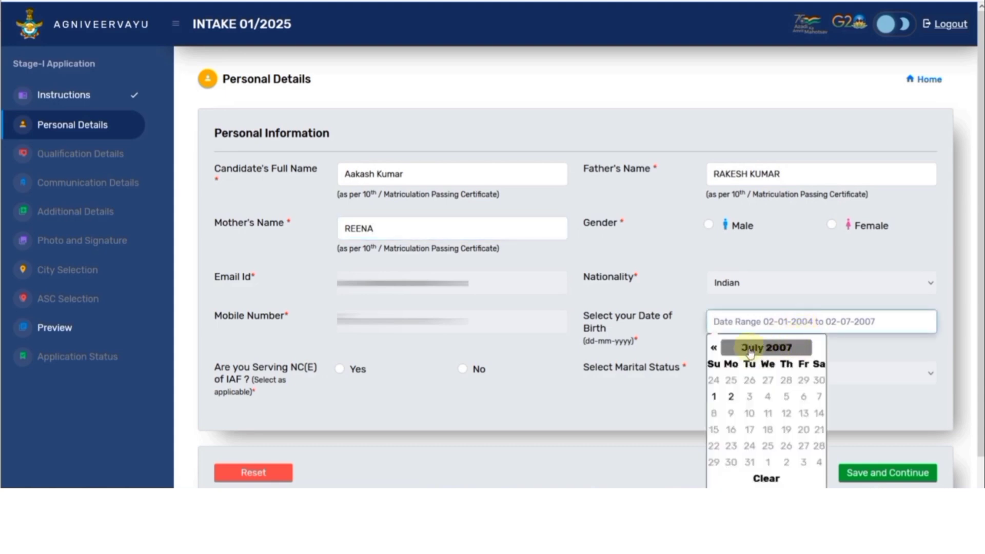
left_click(715, 349)
left_click(715, 349)
double_click(715, 349)
double_click(714, 349)
double_click(715, 348)
left_click(715, 349)
left_click(715, 348)
left_click(714, 349)
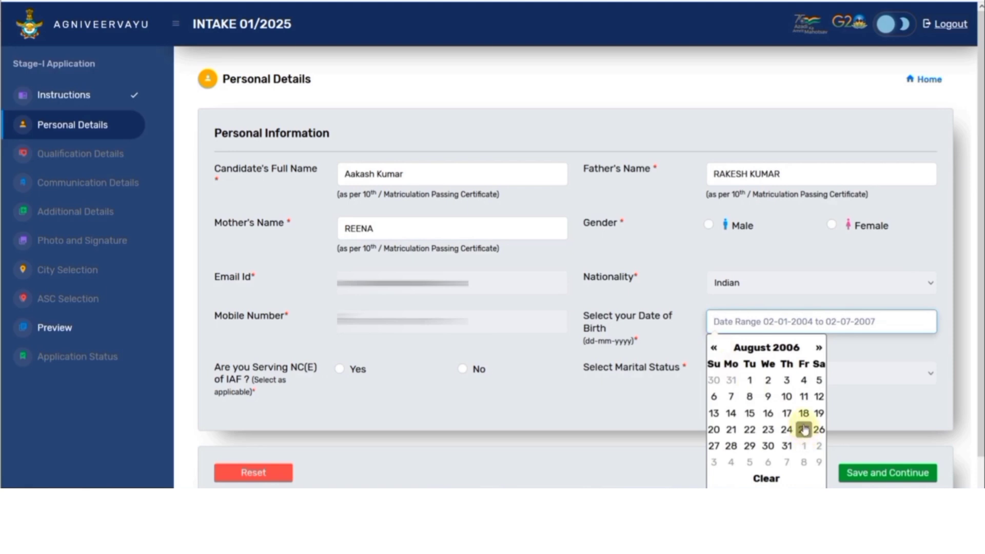
double_click(714, 349)
double_click(714, 349)
left_click(714, 349)
double_click(714, 349)
left_click(715, 349)
left_click(714, 349)
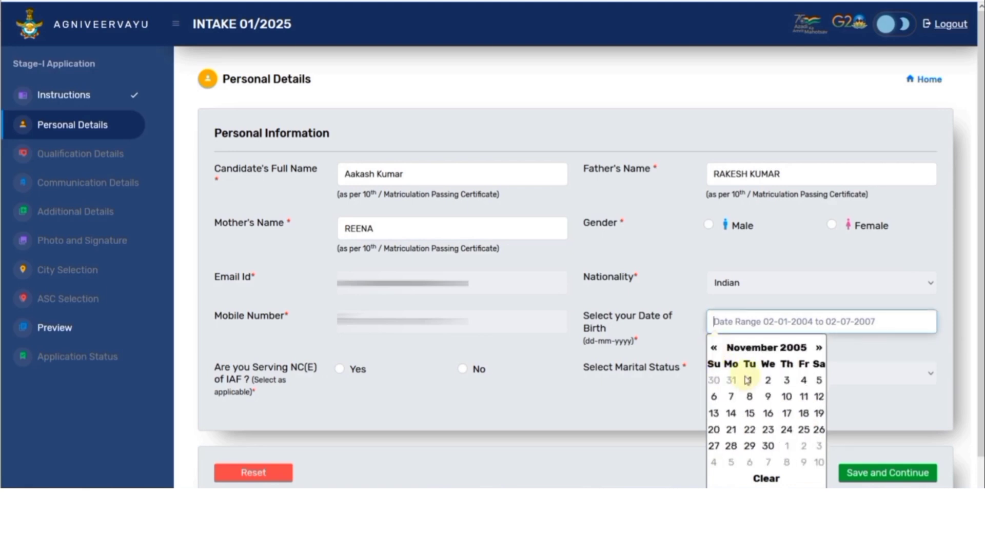
left_click(803, 413)
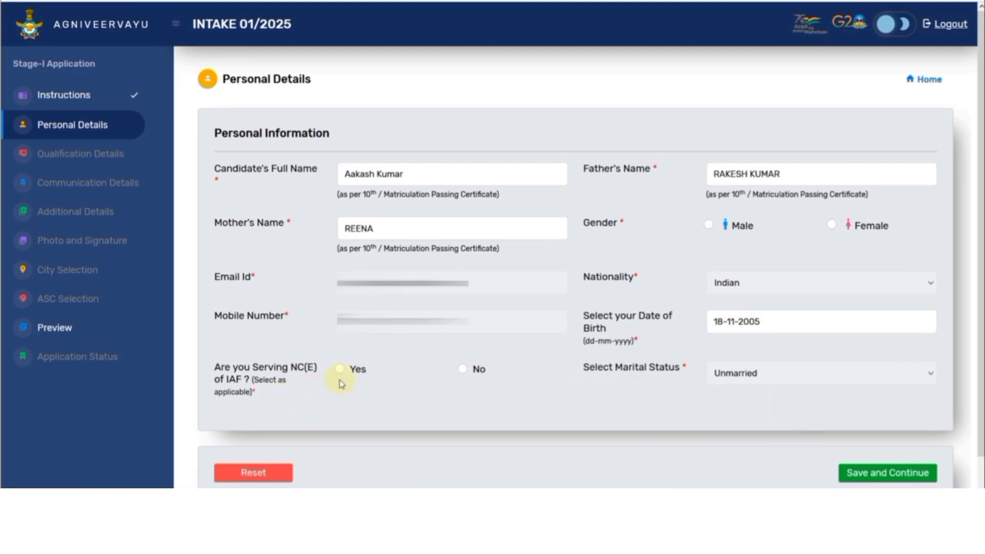
left_click(462, 369)
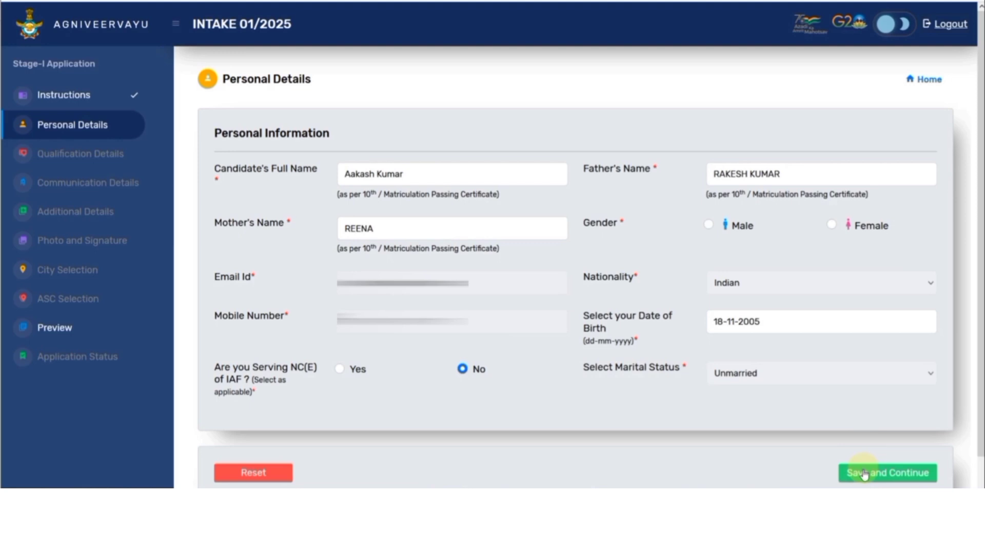
left_click(865, 474)
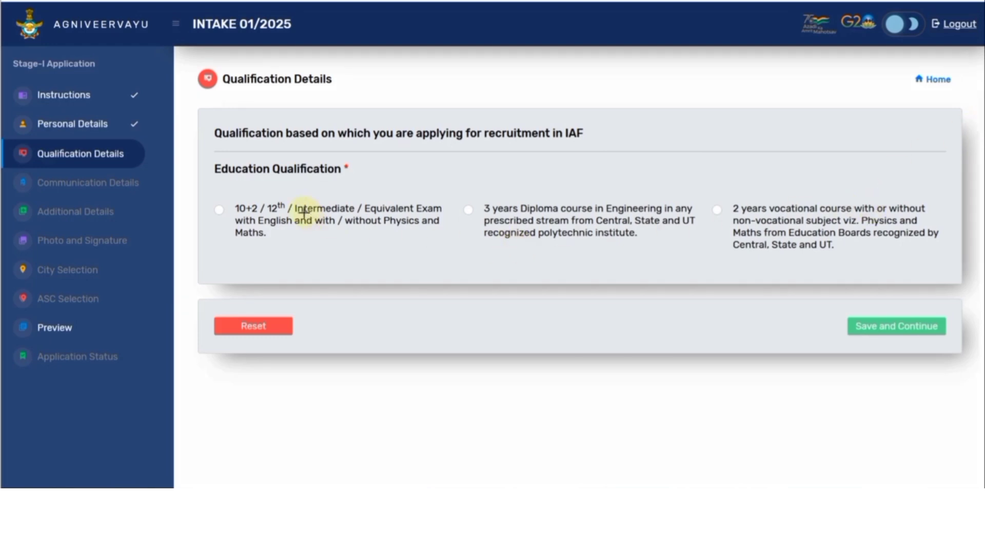
Step: Outline the qualification options, then choose 10+2/12th and answer Yes to passing with 50%
mouse_move(229, 199)
left_mouse_down()
mouse_move(307, 228)
mouse_move(450, 248)
left_mouse_up()
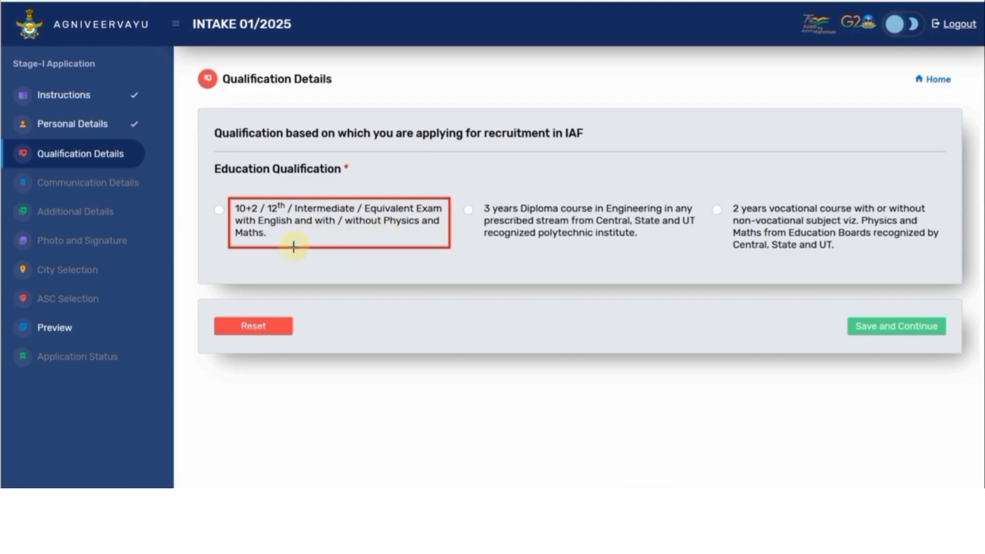
mouse_move(481, 198)
left_mouse_down()
mouse_move(623, 246)
mouse_move(702, 249)
left_mouse_up()
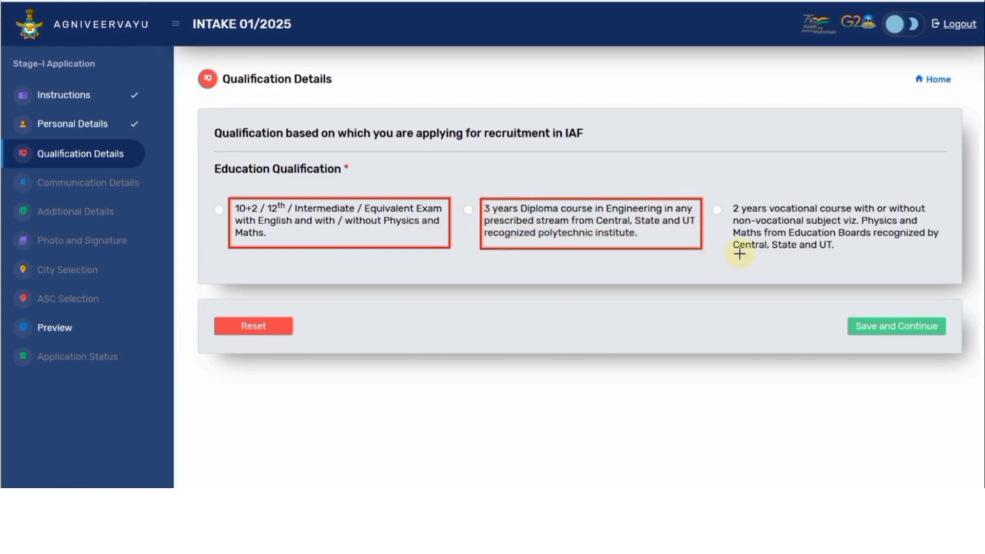
mouse_move(728, 206)
left_mouse_down()
mouse_move(747, 234)
mouse_move(846, 262)
mouse_move(943, 265)
left_mouse_up()
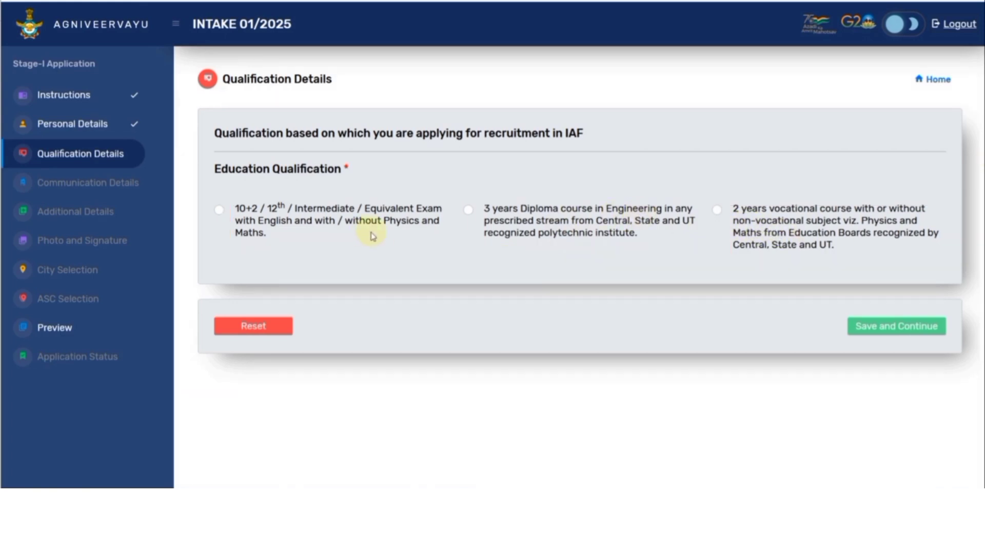
left_click(220, 209)
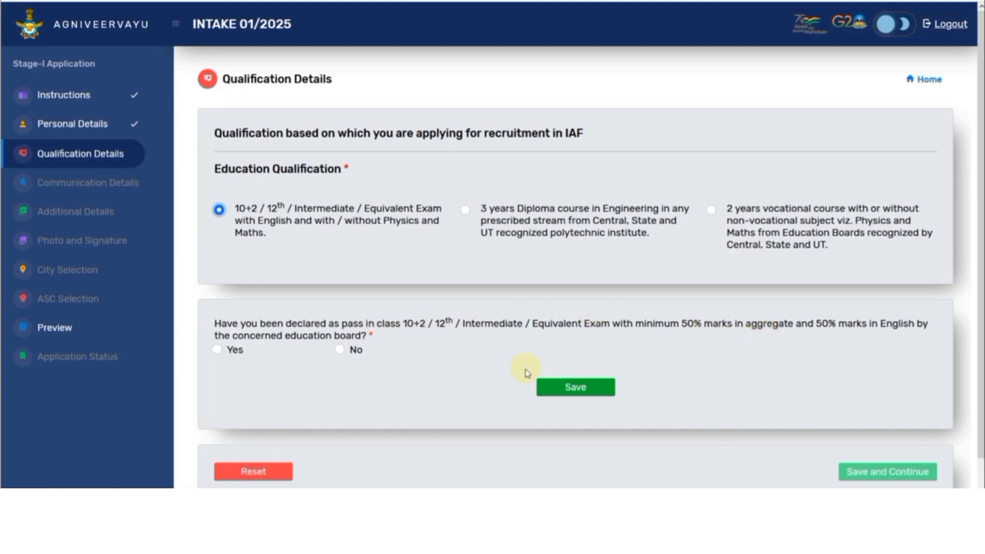
left_click(218, 351)
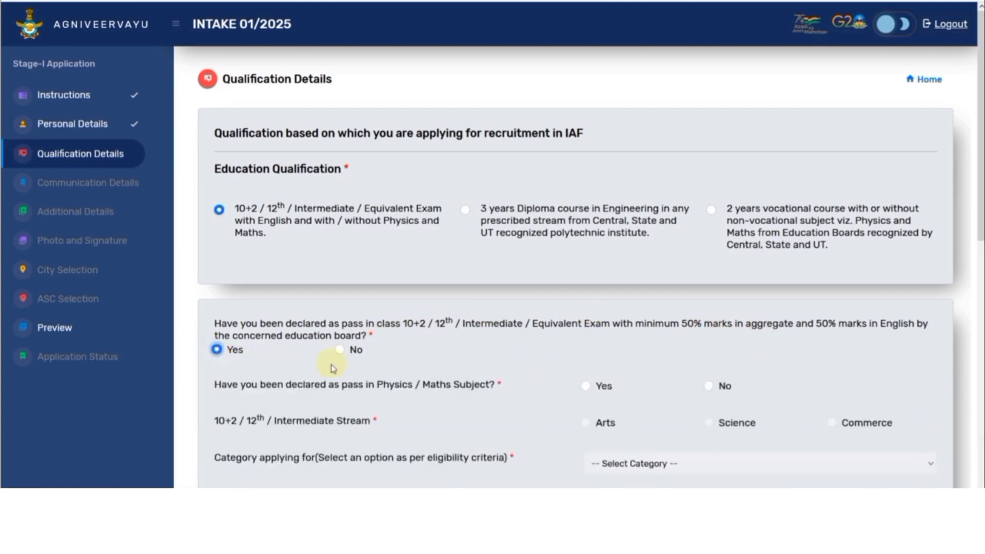
scroll(463, 402, "down", 3)
scroll(463, 402, "up", 3)
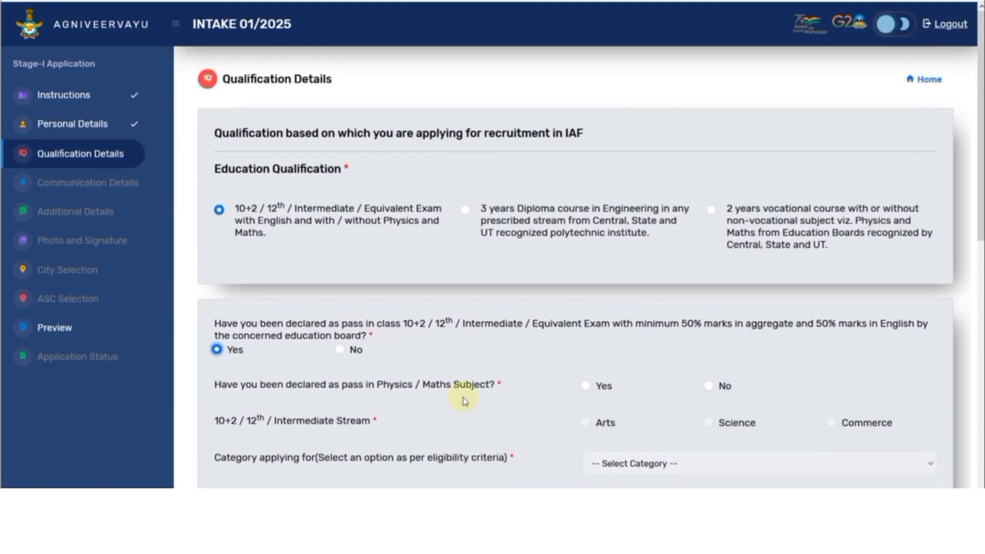
Step: Switch to the 3-year Diploma and answer Yes to passing with 50% aggregate
left_click(465, 210)
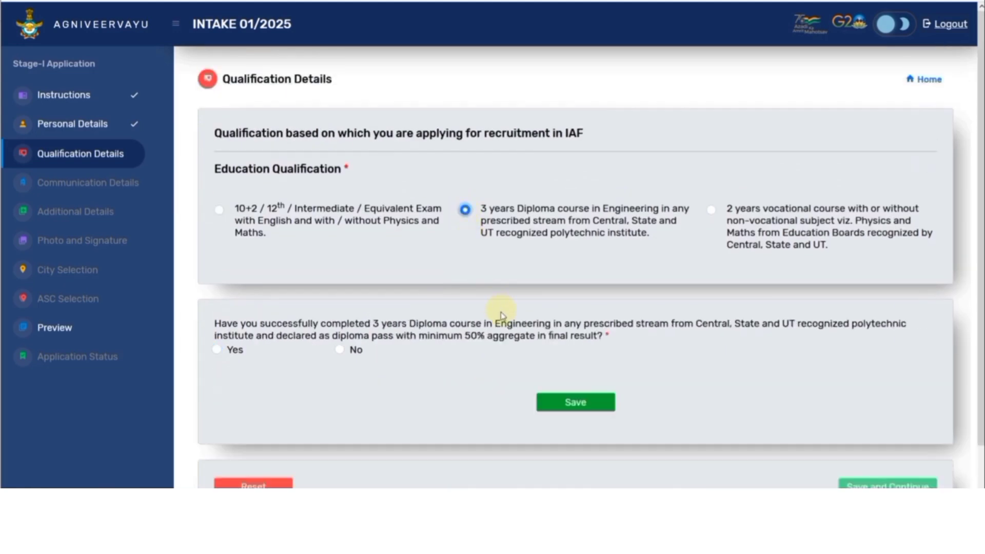
left_click(217, 351)
scroll(308, 349, "down", 3)
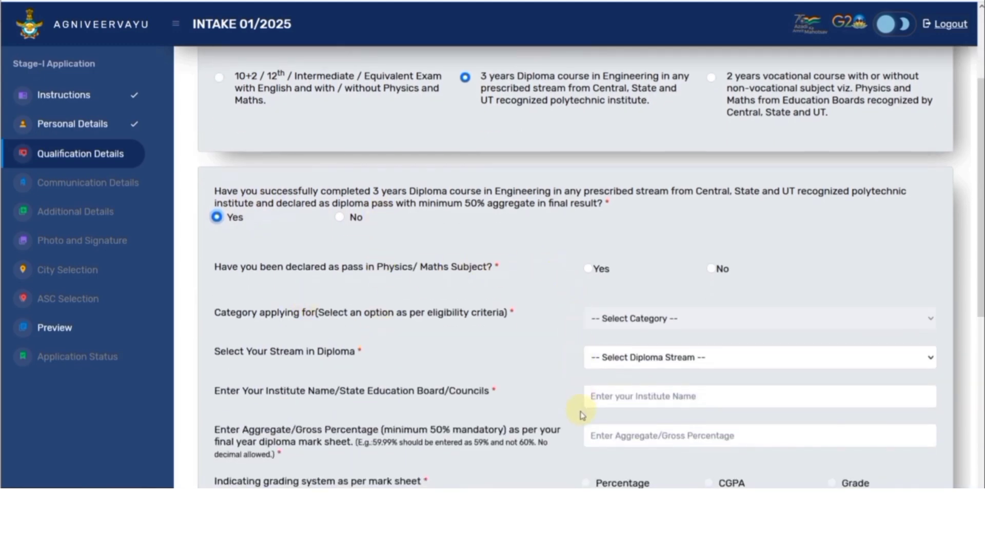
scroll(582, 415, "up", 2)
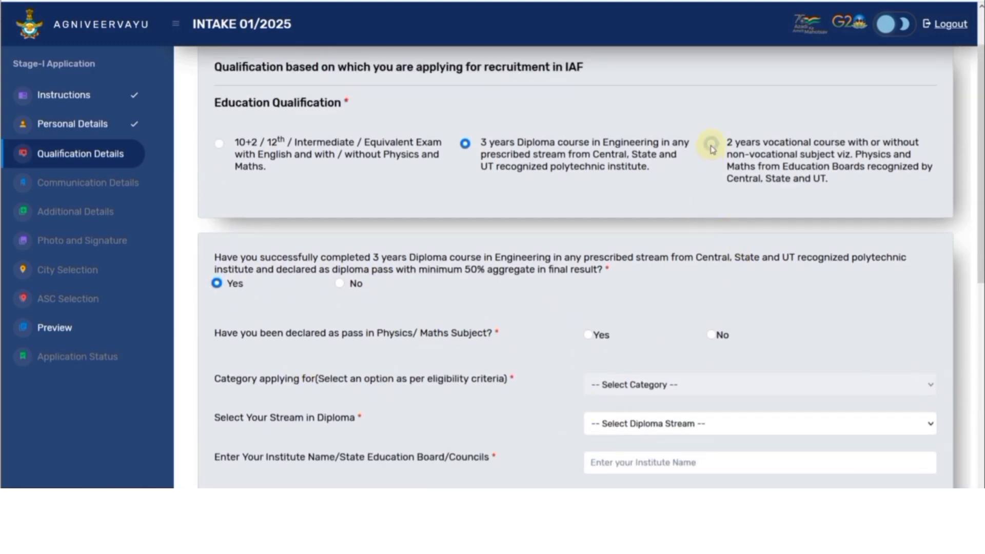
Step: Try the 2-year vocational course (Yes, Physics/Maths No, Other than Science Subjects), then reselect the Diploma
left_click(712, 144)
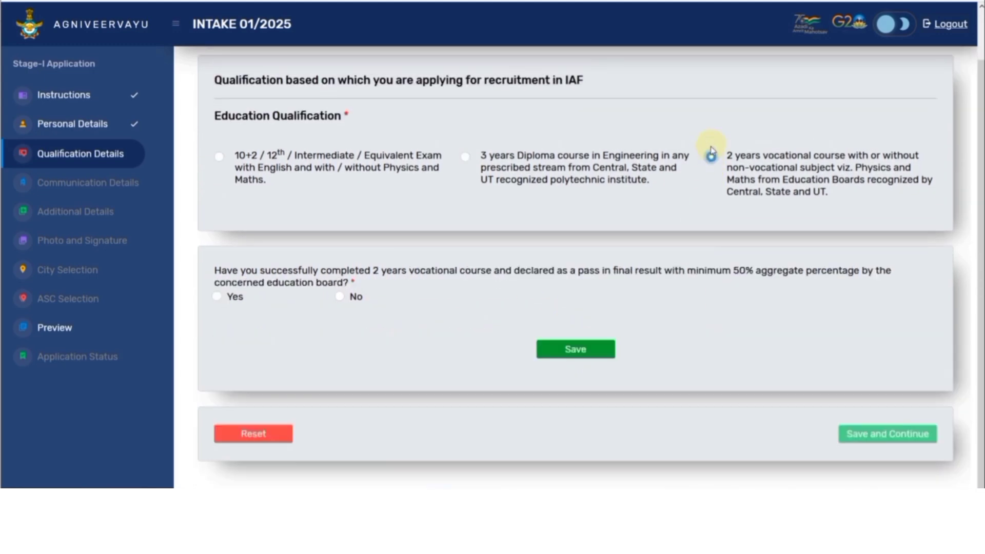
left_click(218, 297)
scroll(441, 333, "down", 3)
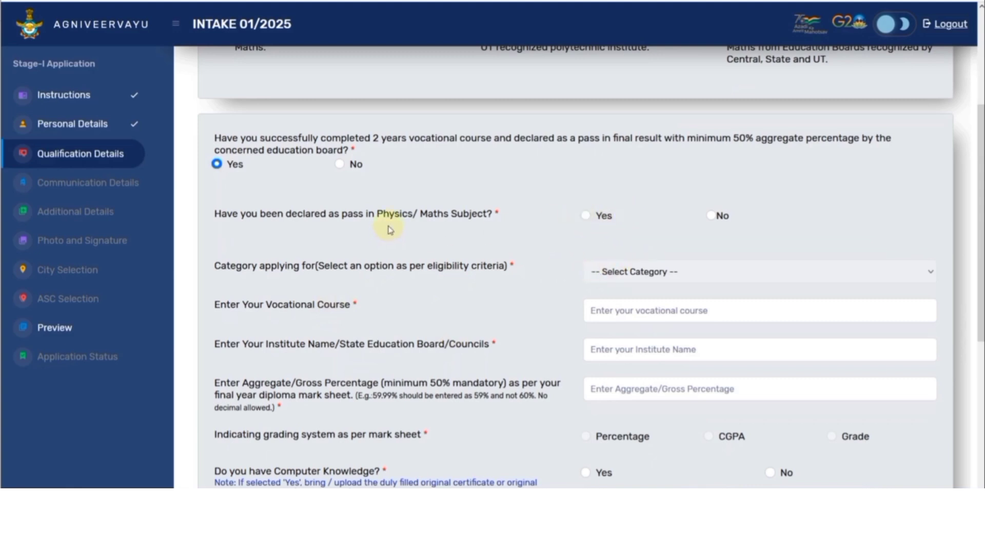
left_click(585, 216)
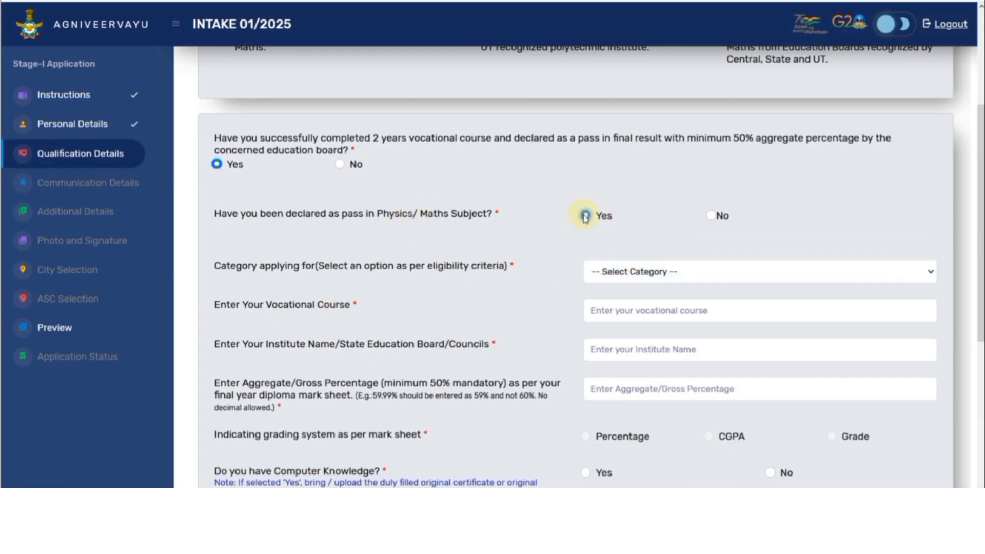
left_click(713, 220)
left_click(685, 272)
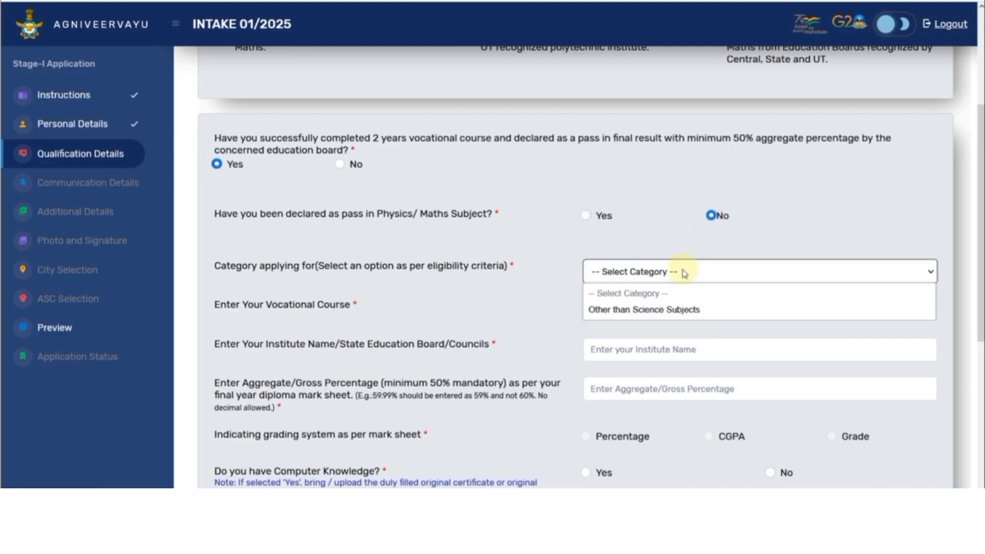
left_click(671, 308)
left_click(669, 309)
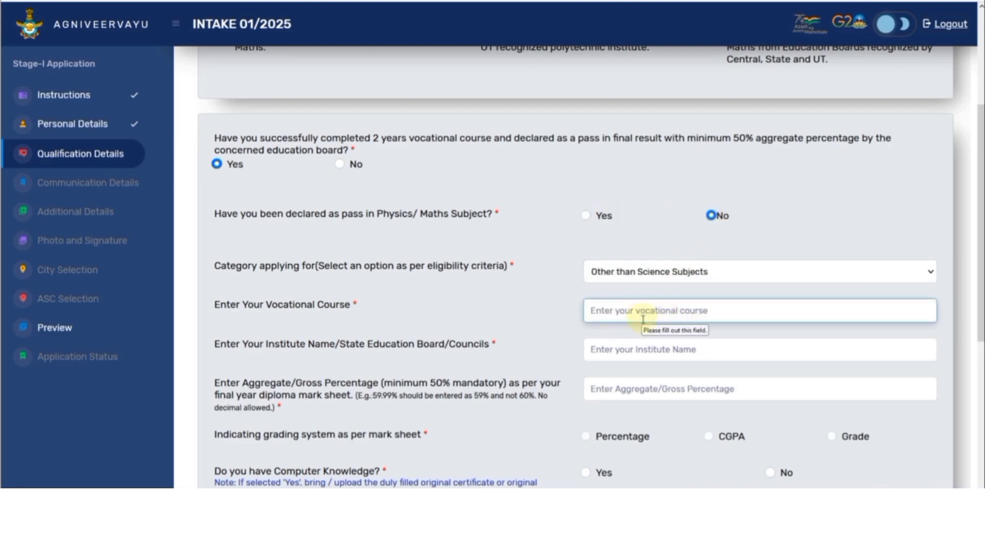
scroll(664, 407, "up", 3)
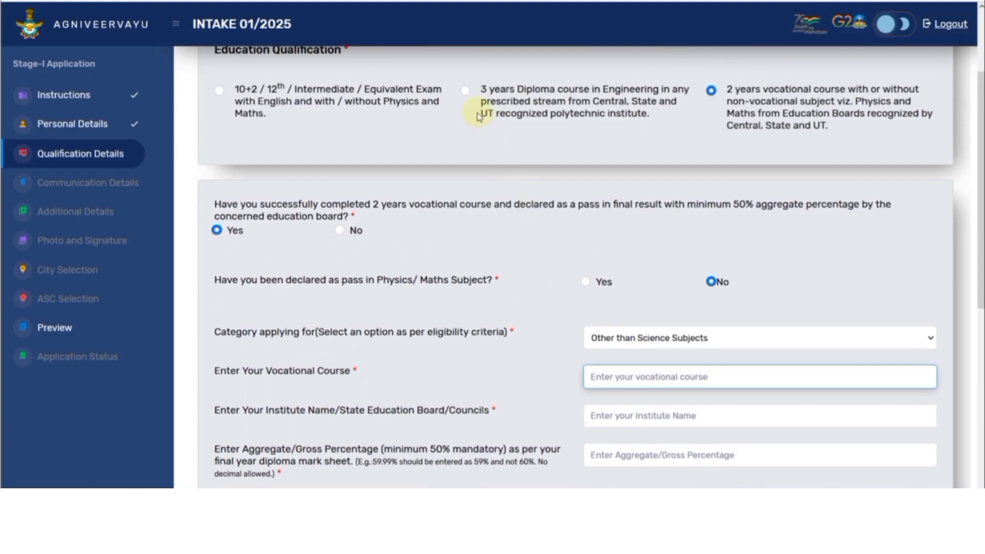
left_click(465, 92)
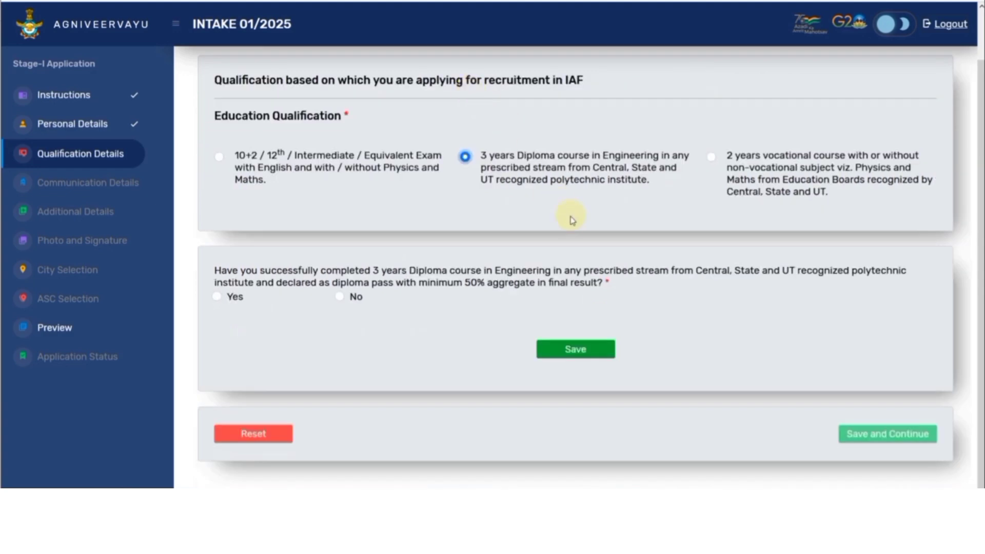
Step: Answer Yes for diploma pass, try No for Physics/Maths, and dismiss the not-eligible alert
left_click(218, 298)
scroll(523, 315, "down", 3)
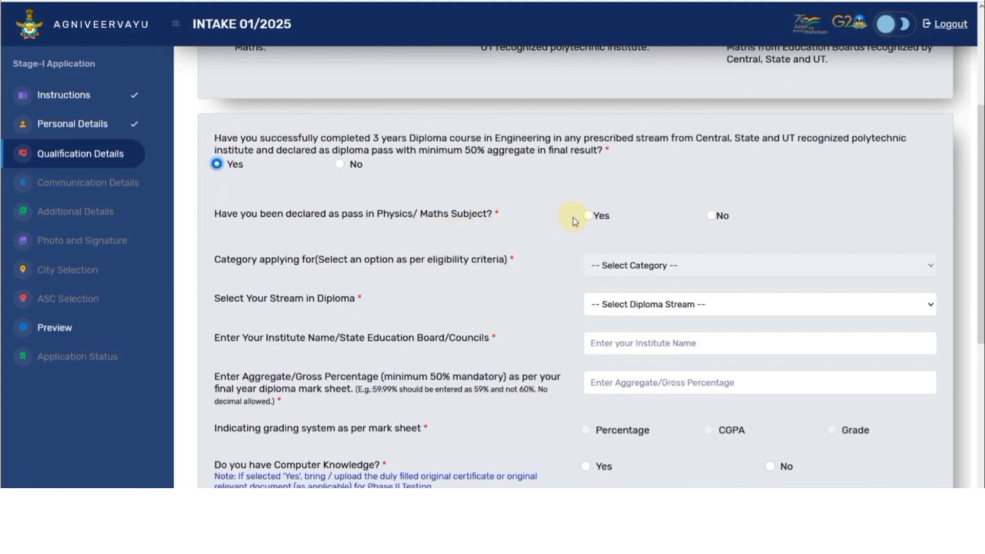
left_click(588, 216)
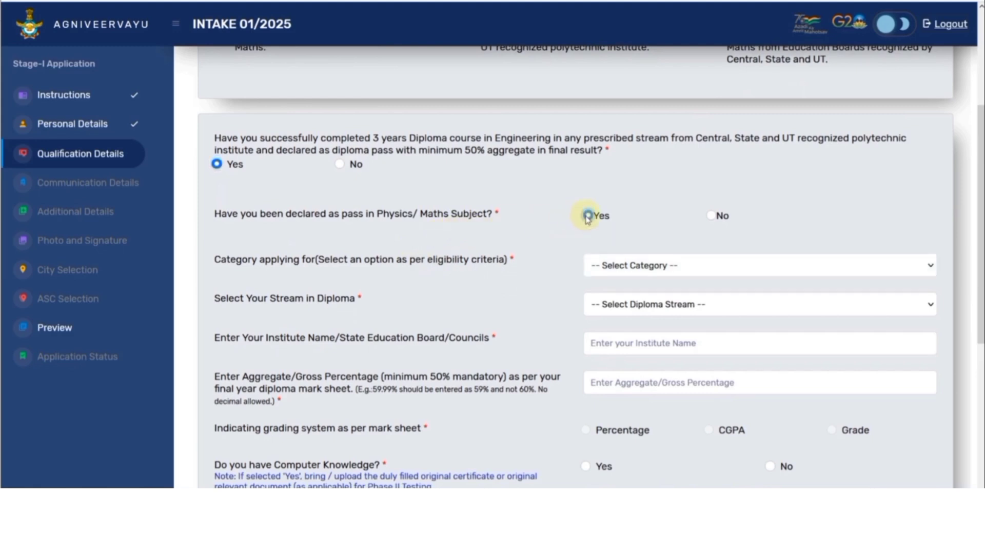
left_click(616, 265)
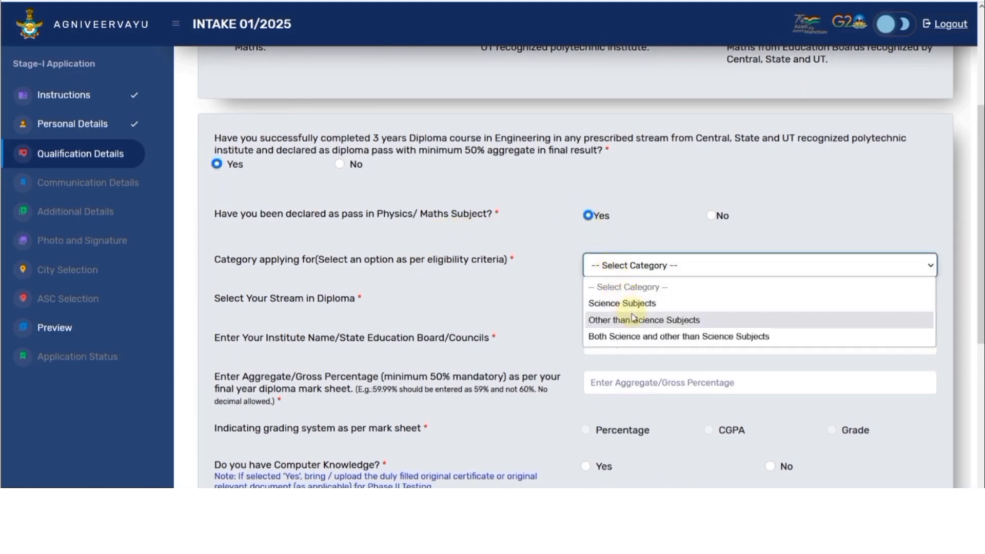
left_click(714, 216)
left_click(714, 216)
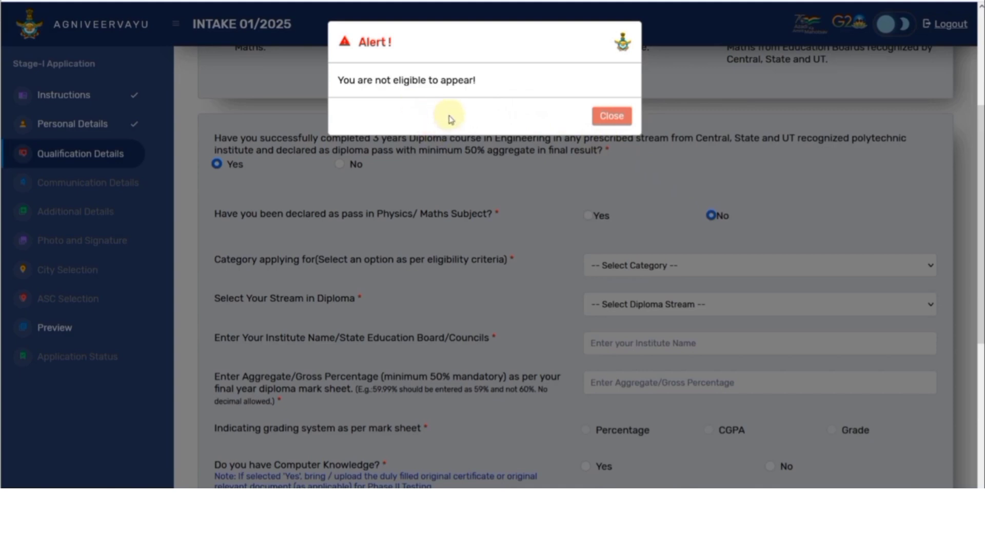
left_click(610, 117)
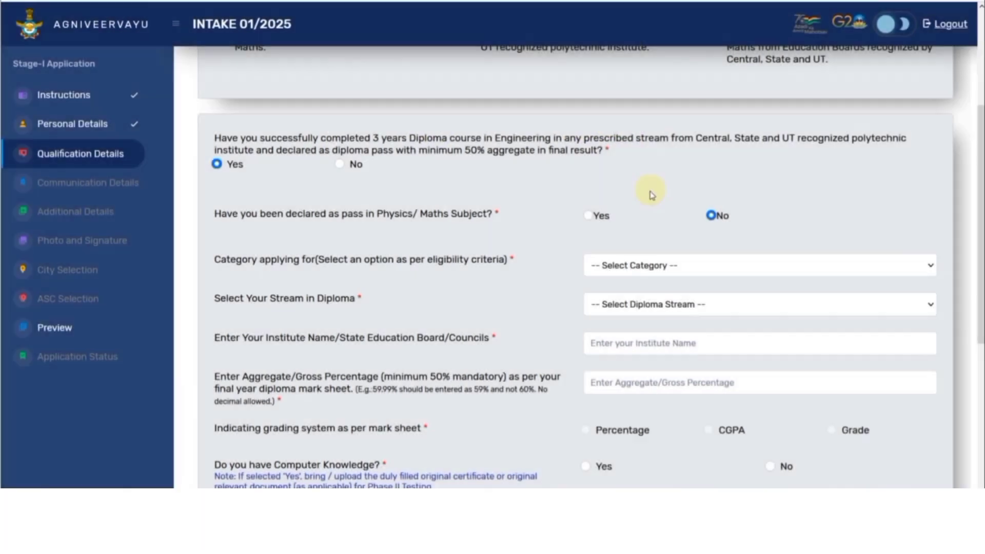
Step: Set Physics/Maths back to Yes and the category to Science Subjects
left_click(590, 216)
left_click(637, 271)
left_click(637, 303)
left_click(626, 265)
left_click(625, 305)
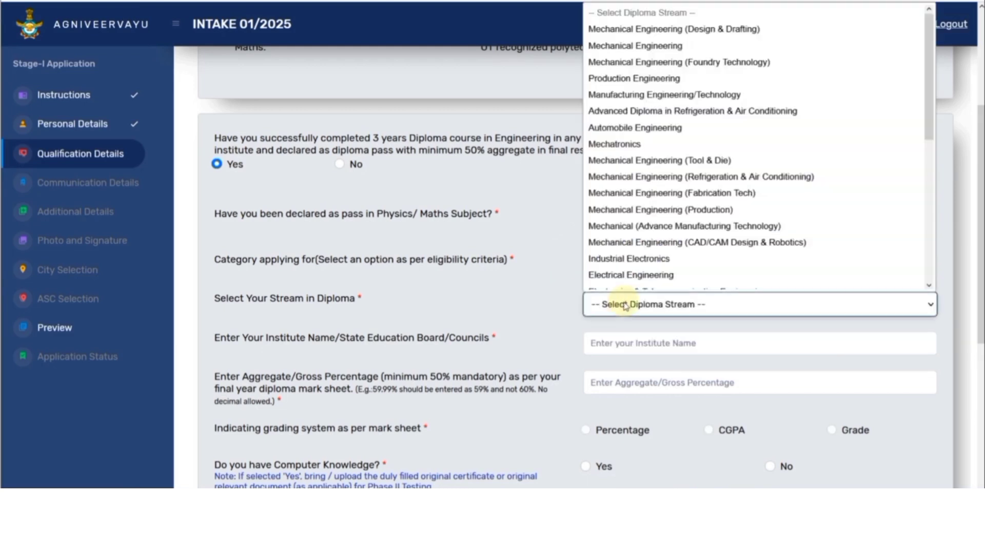
left_click(543, 226)
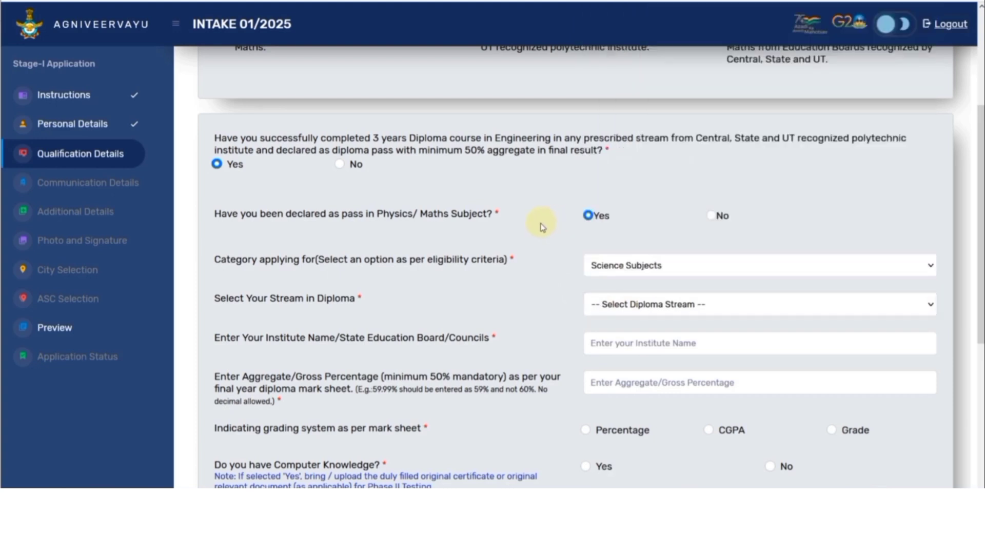
scroll(452, 216, "up", 1)
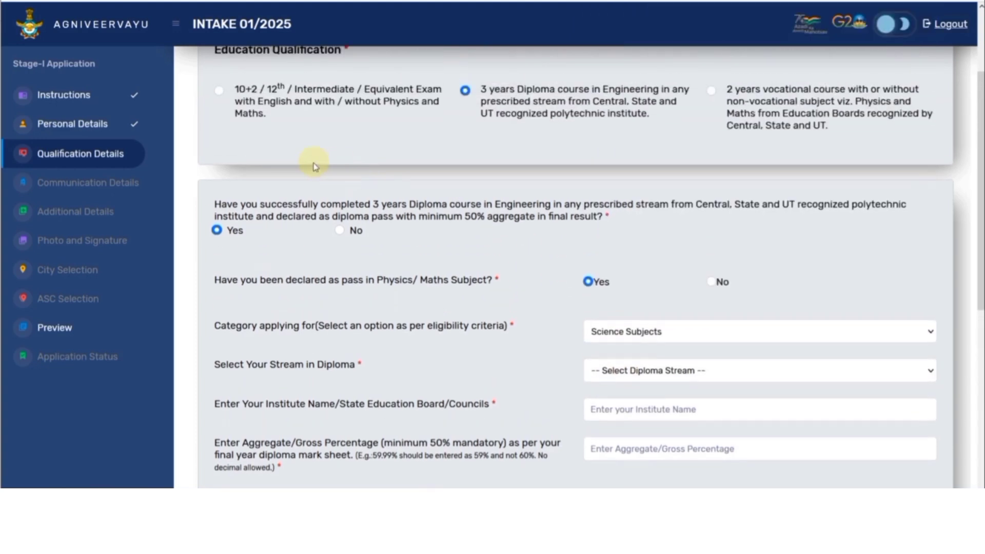
Step: Choose 10+2/12th with class 12 passed, trying the Physics/Maths answers and Arts, Science, Commerce streams
left_click(219, 93)
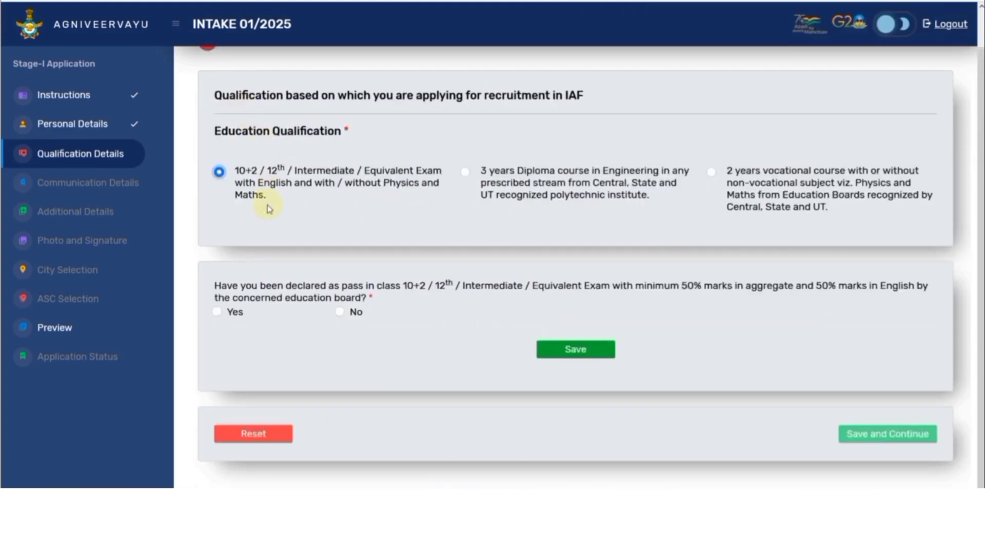
left_click(219, 312)
scroll(489, 242, "down", 2)
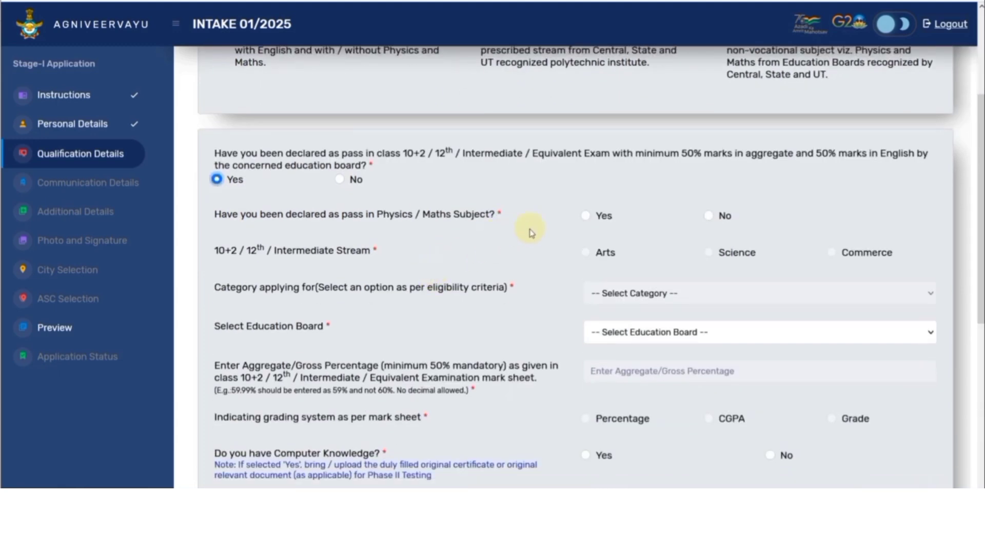
left_click(587, 217)
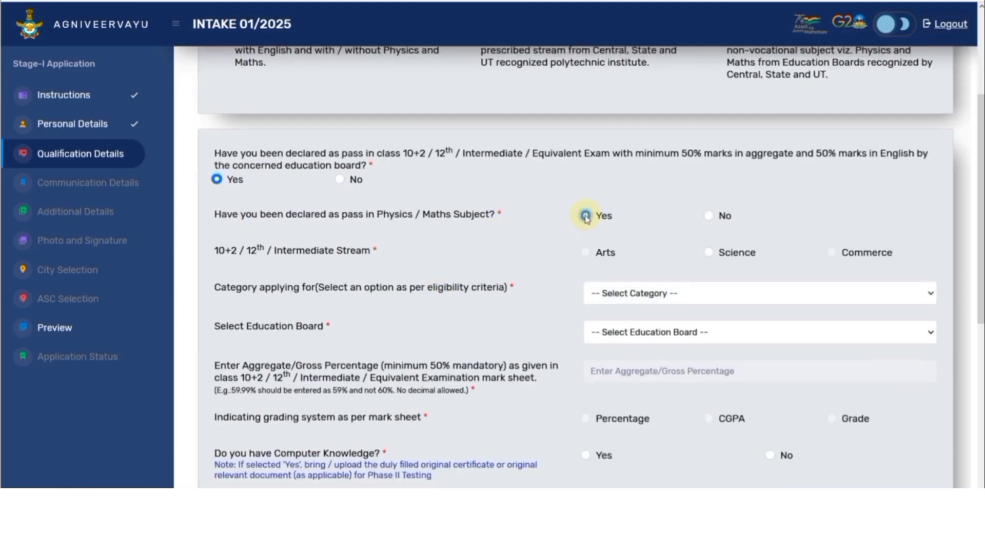
left_click(708, 216)
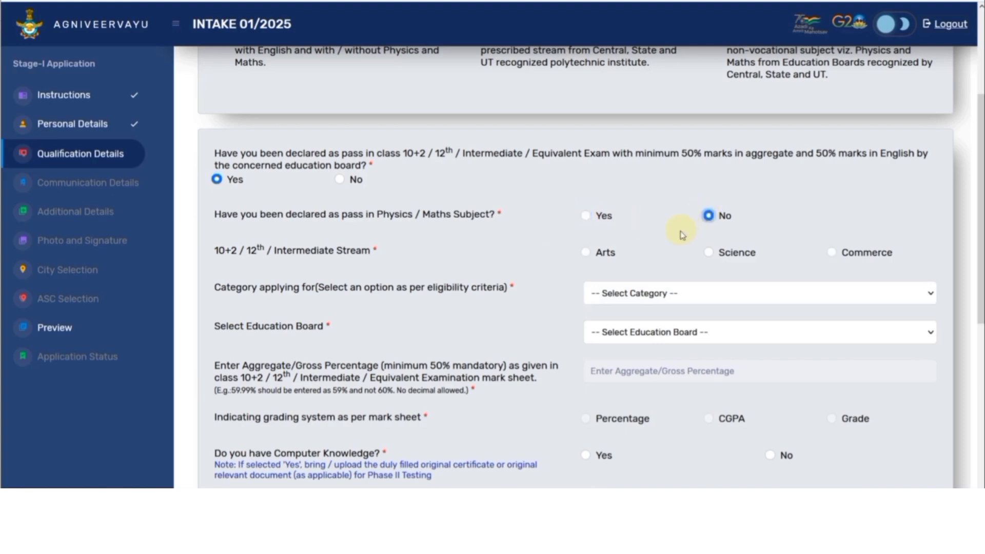
left_click(587, 252)
left_click(708, 253)
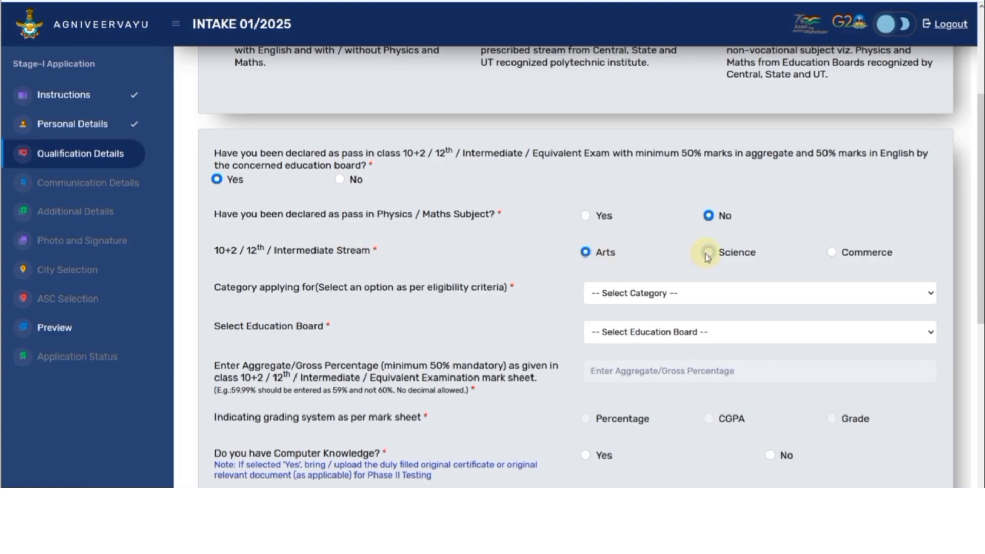
left_click(832, 253)
left_click(585, 253)
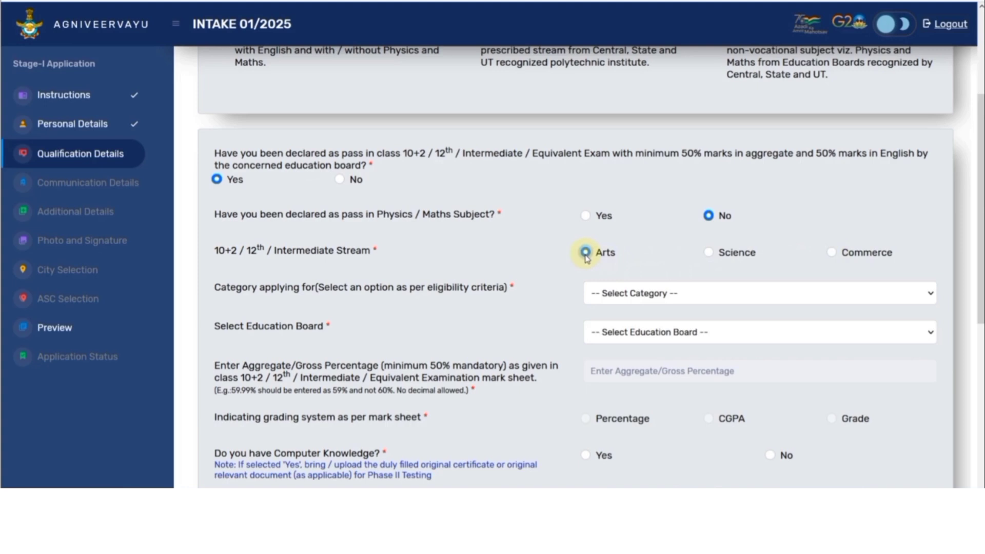
Step: Set the category to Other than Science Subjects and glance at the education board list
left_click(630, 292)
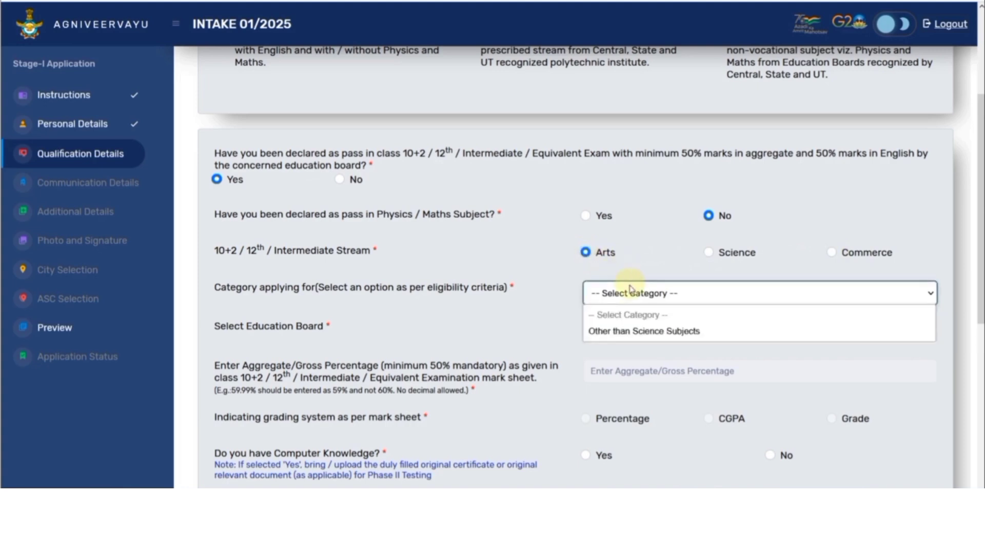
left_click(635, 330)
left_click(638, 331)
scroll(636, 305, "down", 1)
left_click(534, 320)
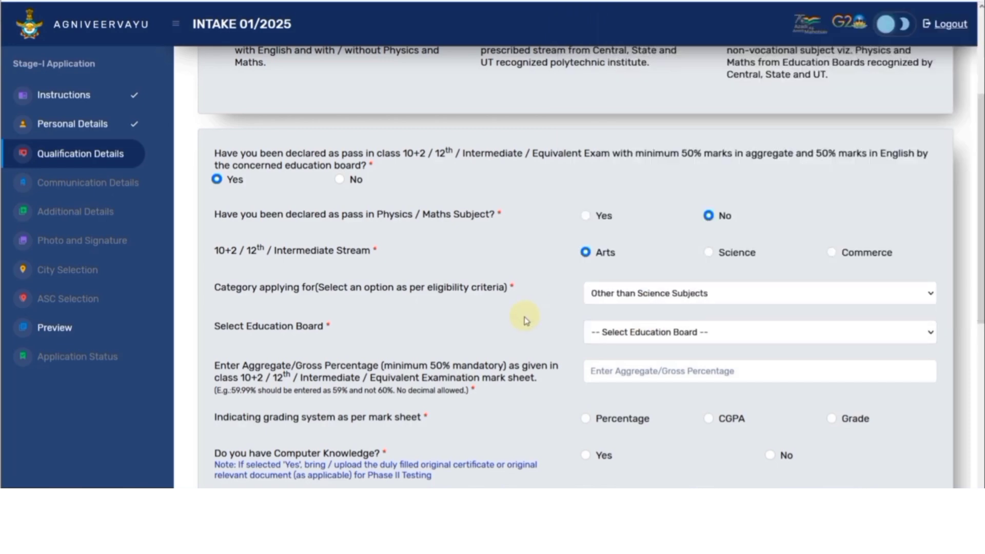
scroll(526, 320, "down", 5)
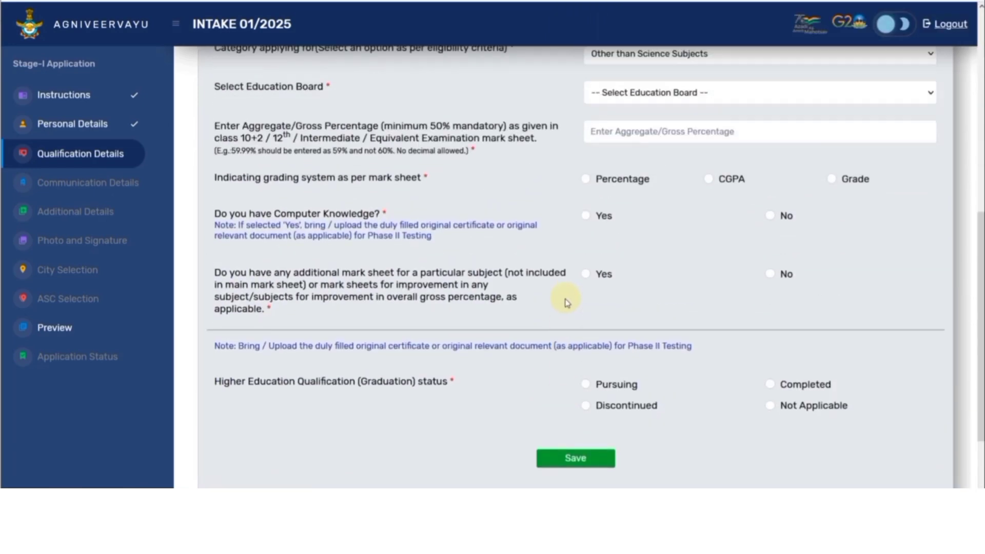
scroll(567, 303, "up", 5)
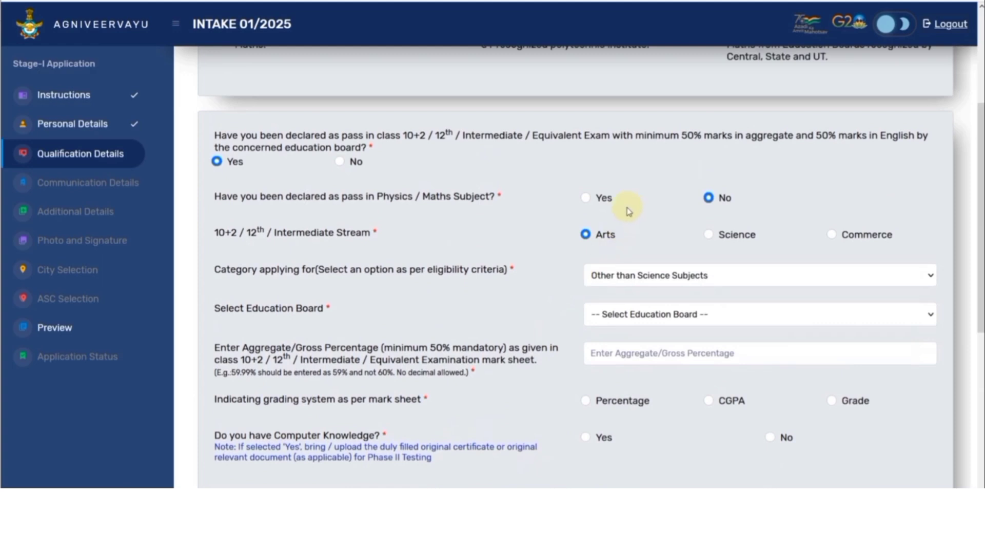
Step: Set Physics/Maths to Yes, stream to Science, and category to Both Science and other than Science Subjects
left_click(587, 199)
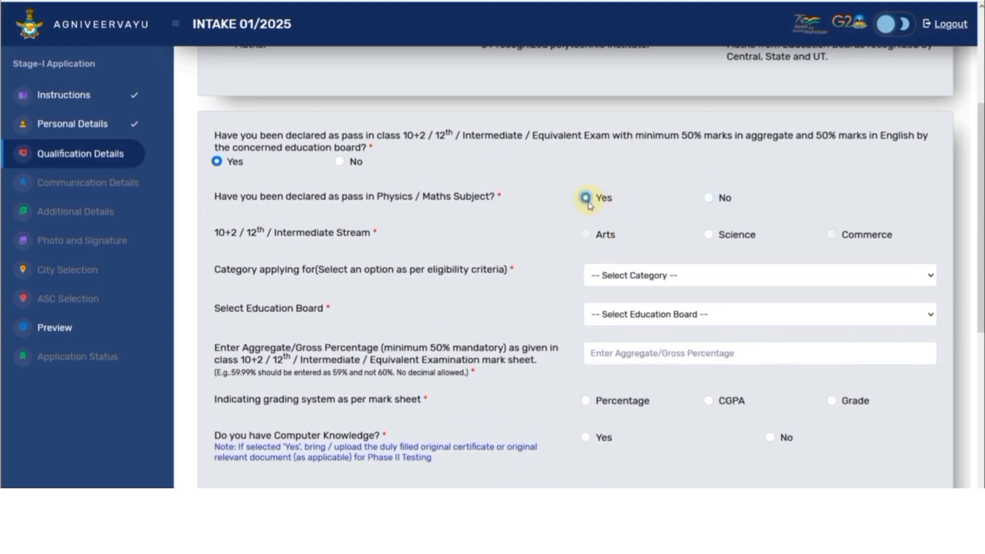
left_click(708, 235)
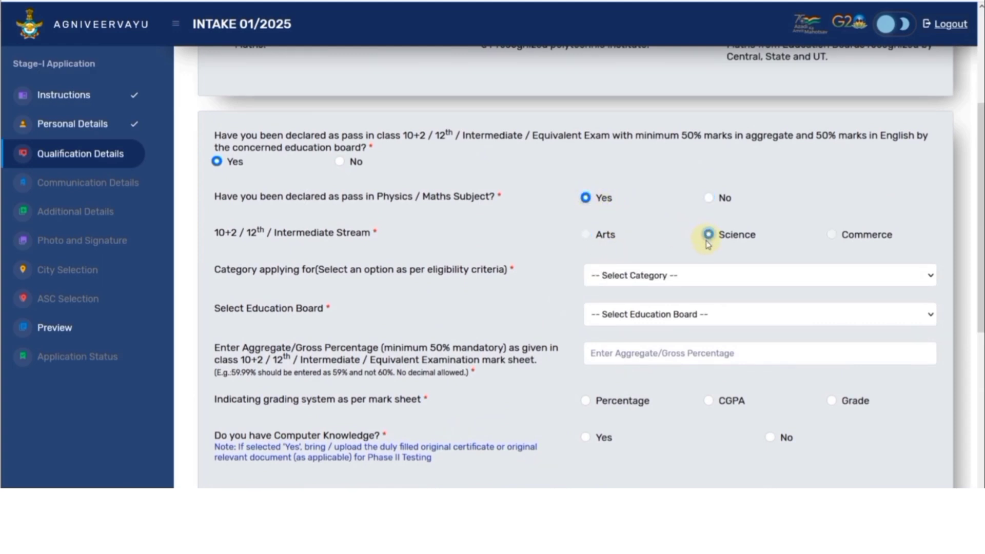
left_click(670, 275)
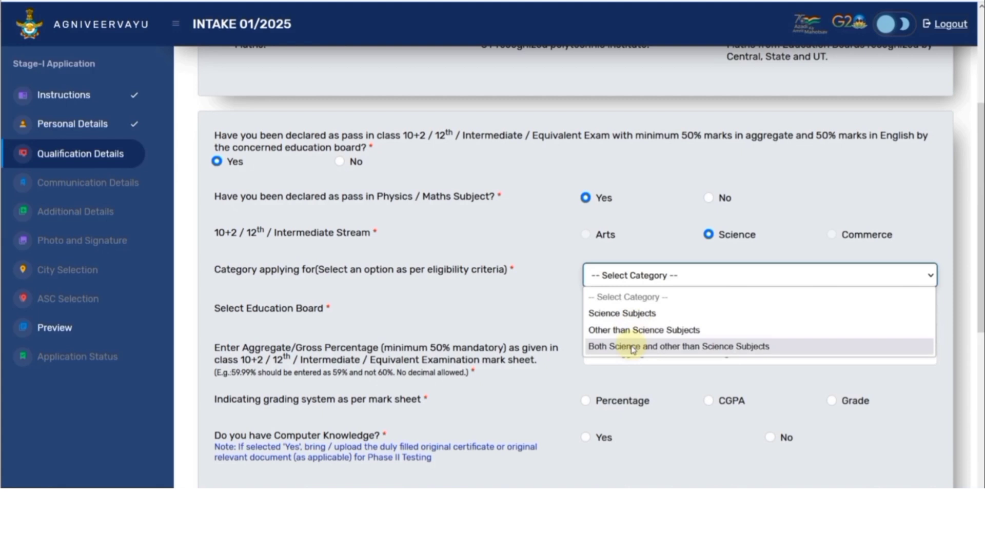
left_click(632, 347)
left_click(622, 317)
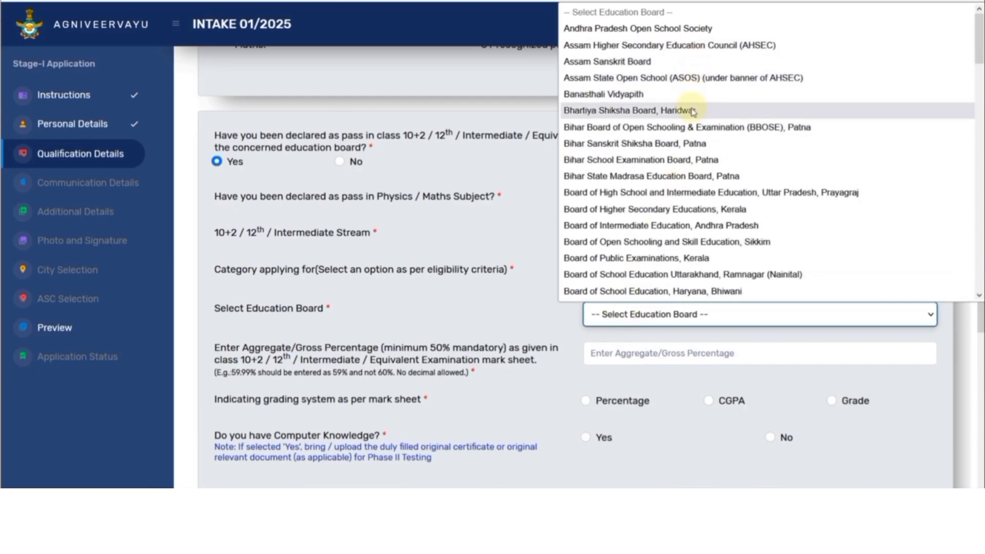
Step: Enter 75 as the aggregate and set the grading system to Percentage
scroll(692, 143, "down", 2)
scroll(693, 143, "down", 4)
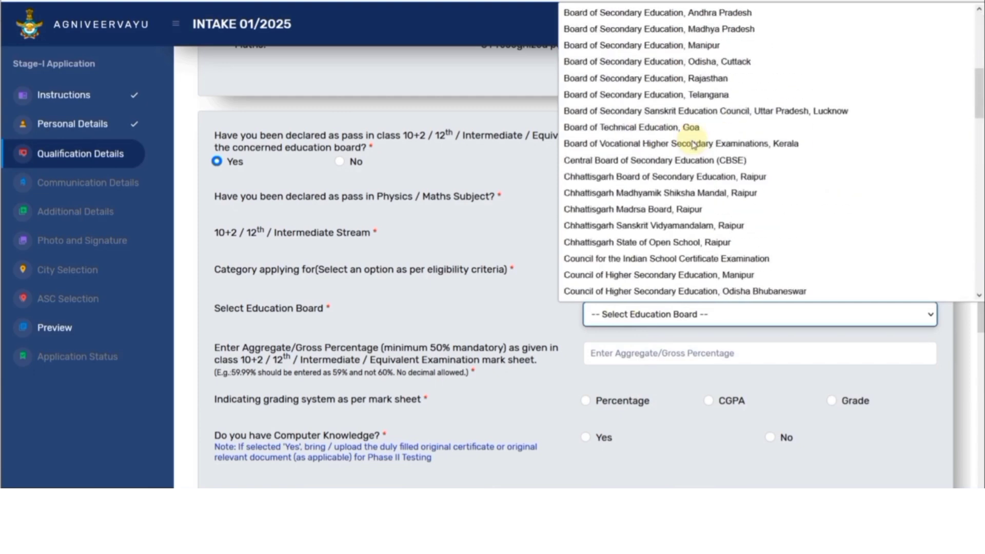
scroll(694, 146, "down", 15)
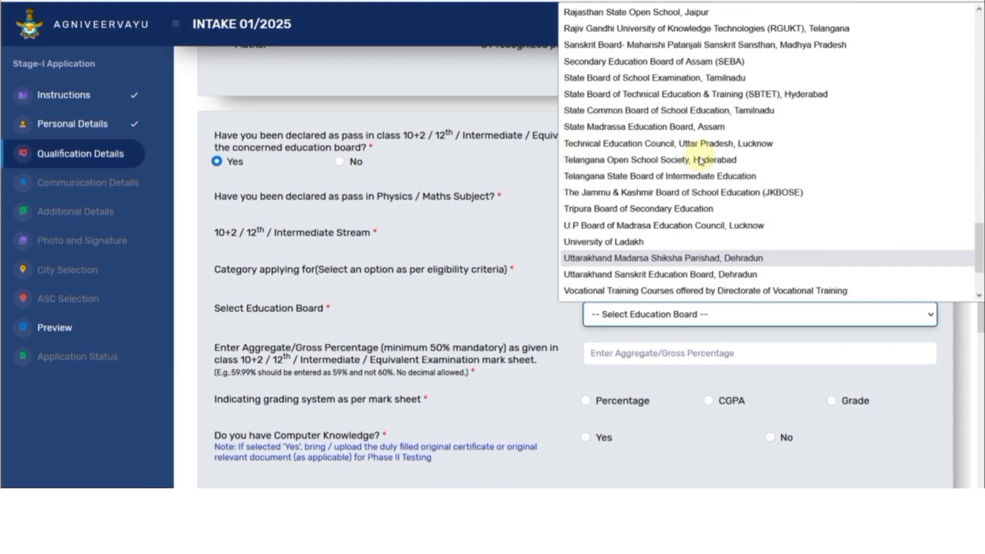
scroll(701, 161, "up", 2)
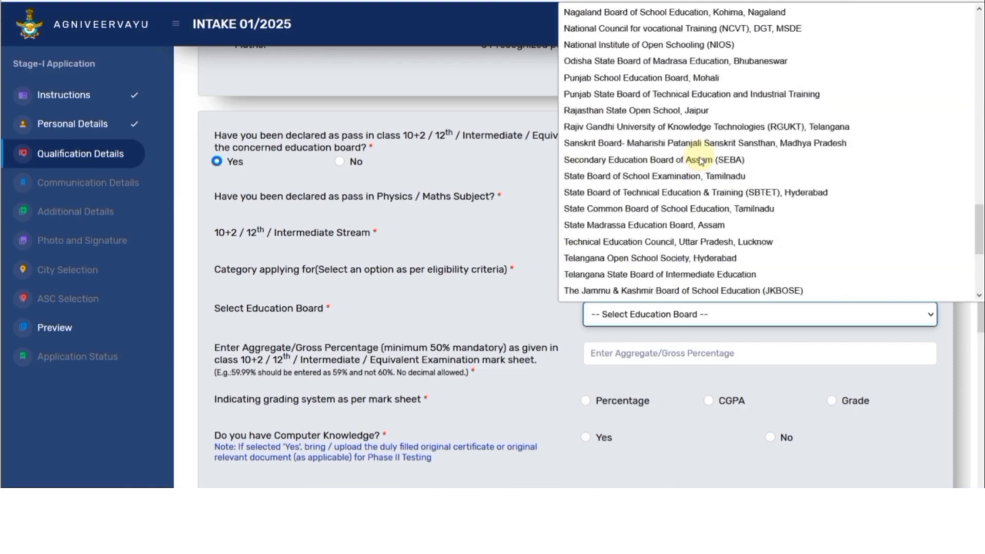
scroll(701, 161, "down", 4)
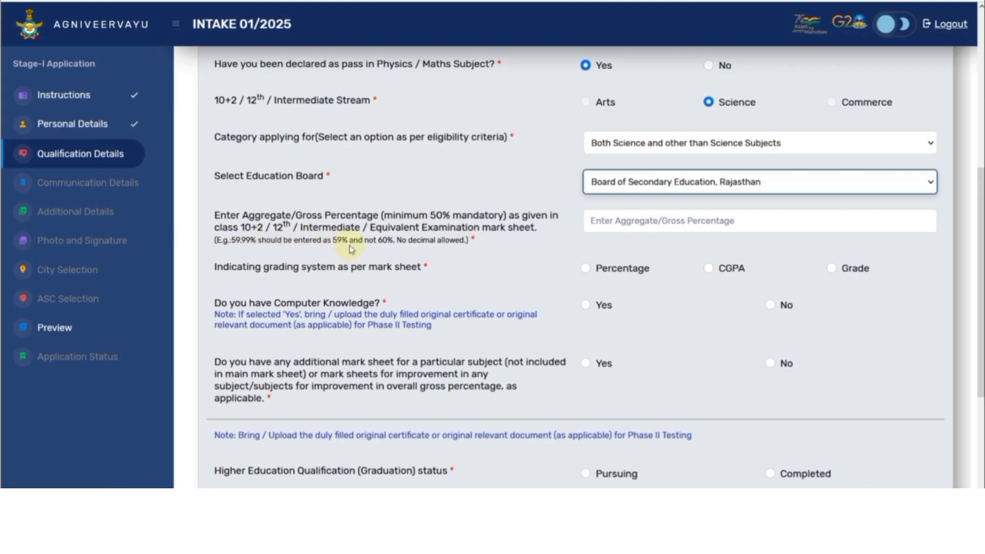
left_click(591, 223)
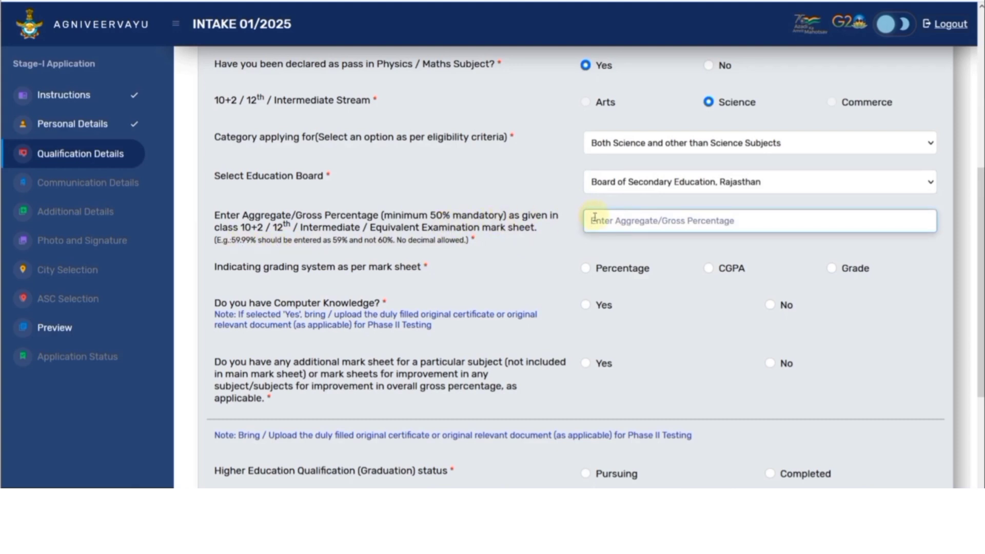
type("75")
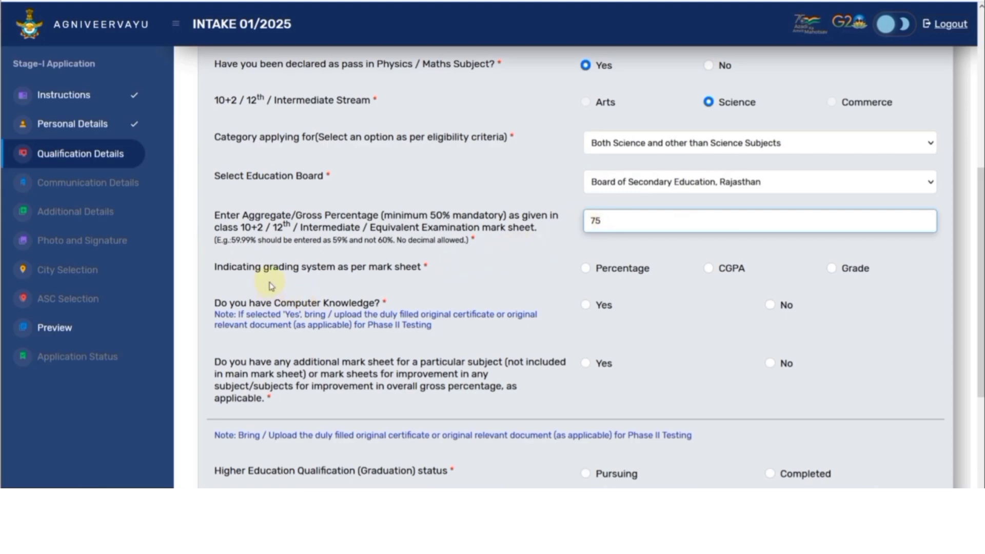
left_click(586, 269)
left_click(708, 268)
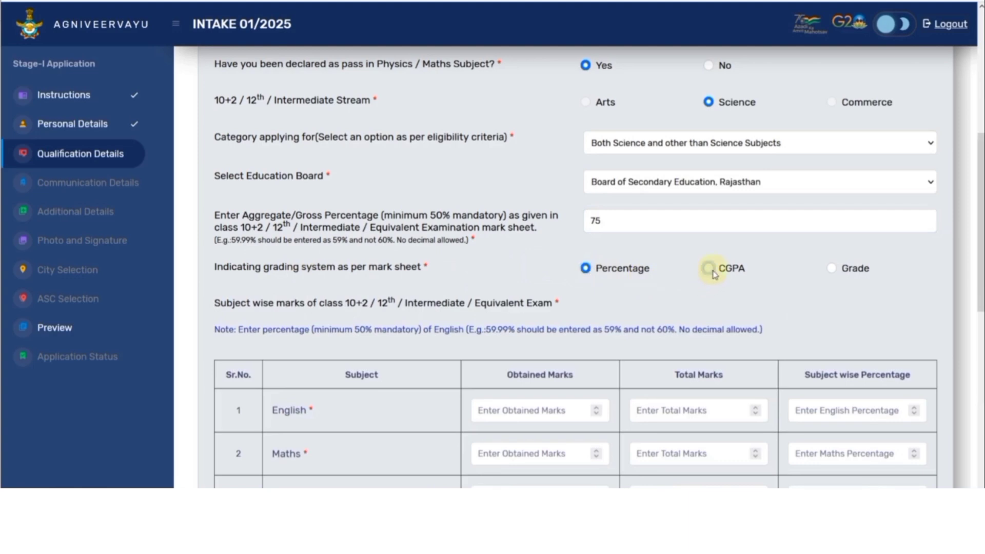
left_click(831, 268)
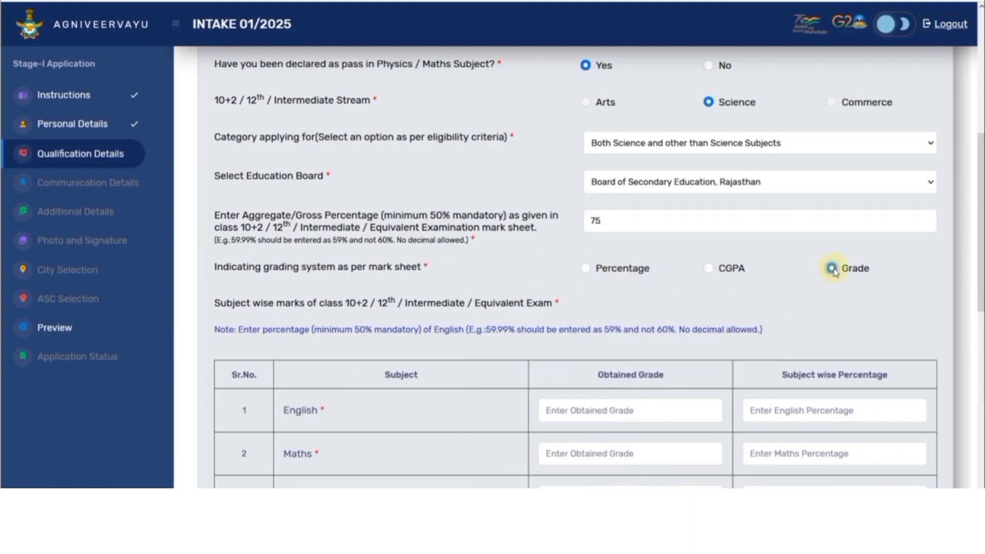
left_click(588, 270)
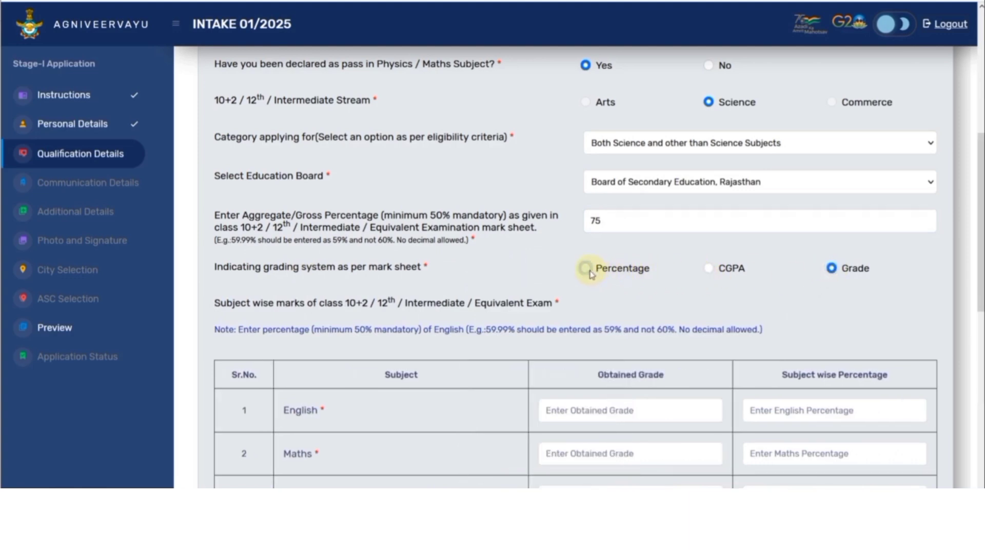
Step: Enter English marks as 78 out of 100 with 78 percentage
scroll(590, 290, "down", 4)
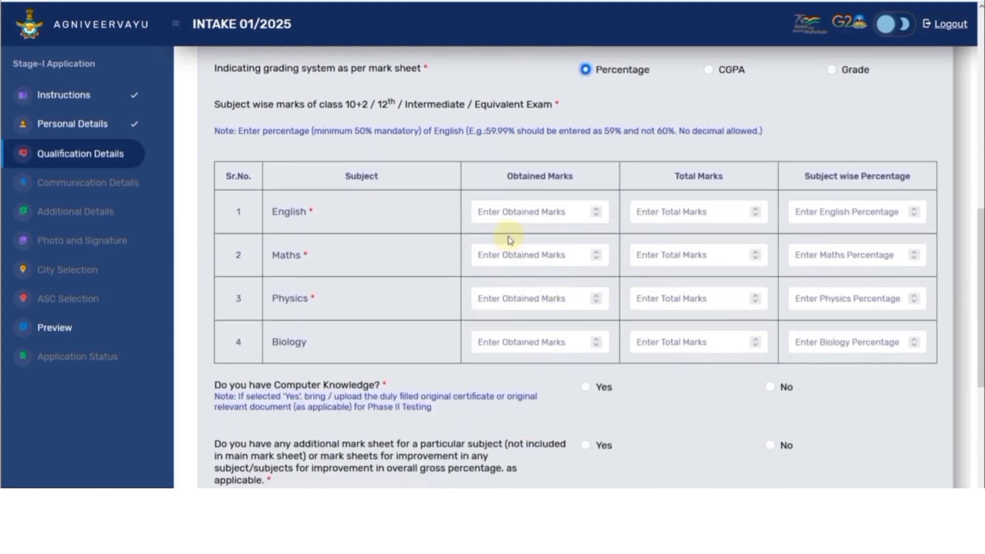
left_click(524, 213)
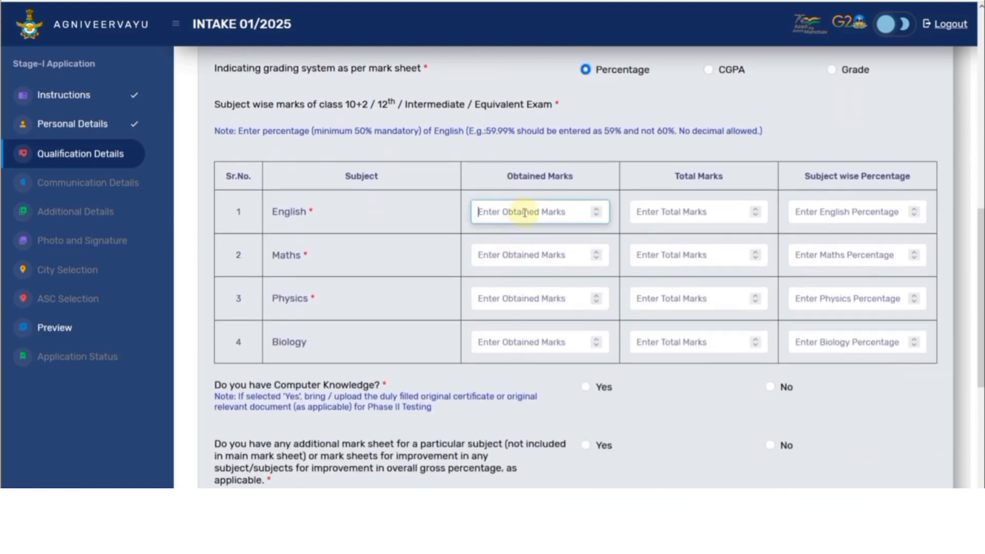
type("78")
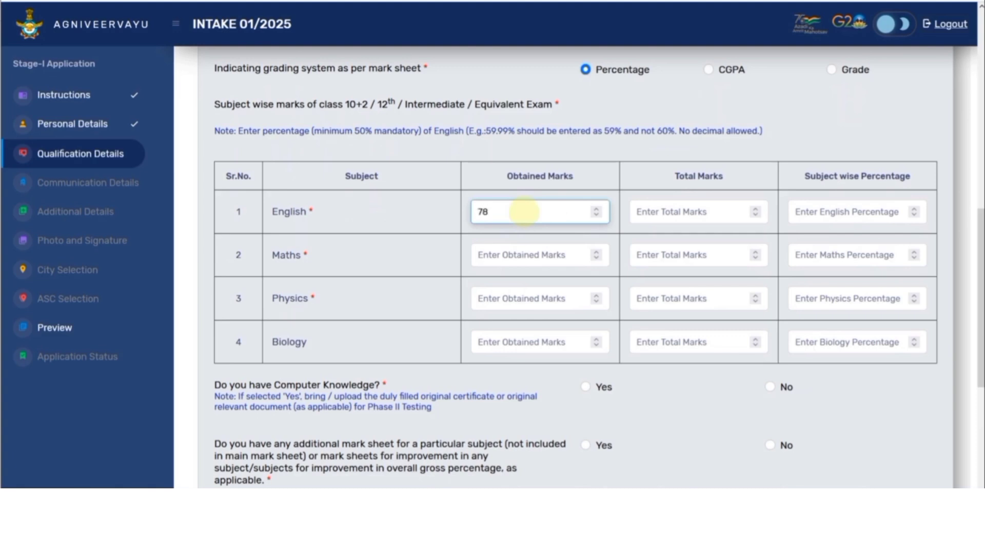
key("Tab")
type("100")
left_click(803, 221)
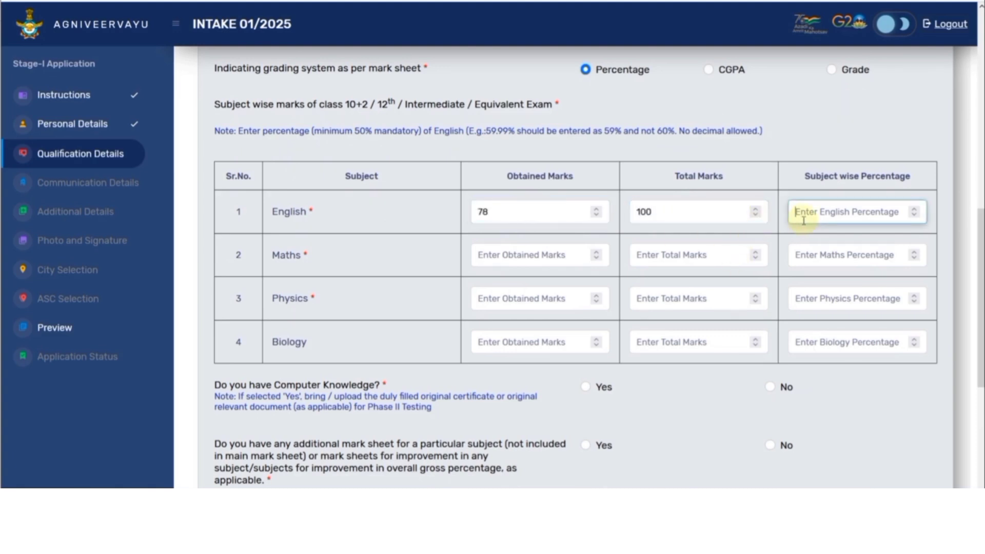
type("78")
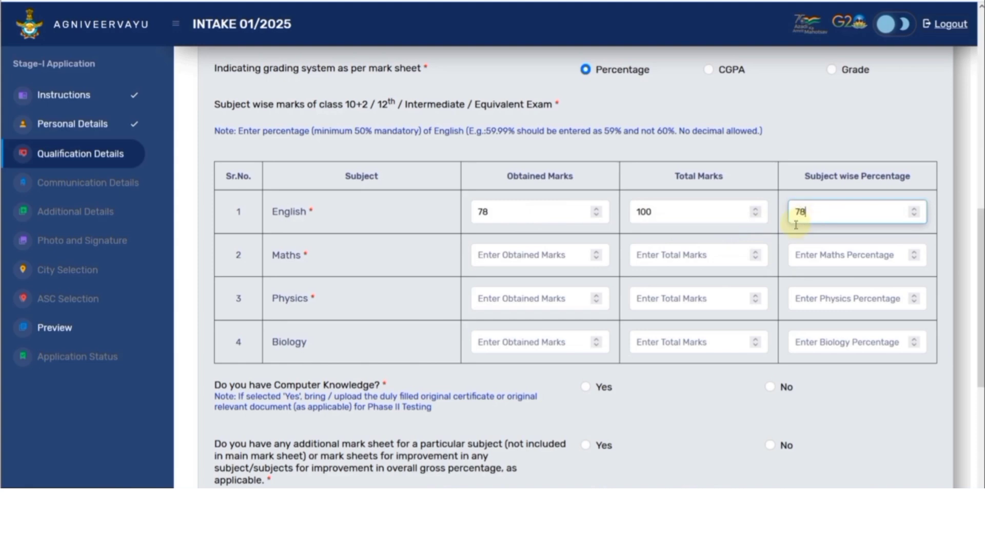
Step: Enter Maths 85 and Physics 88, each out of 100, with matching percentages
left_click(562, 259)
type("85")
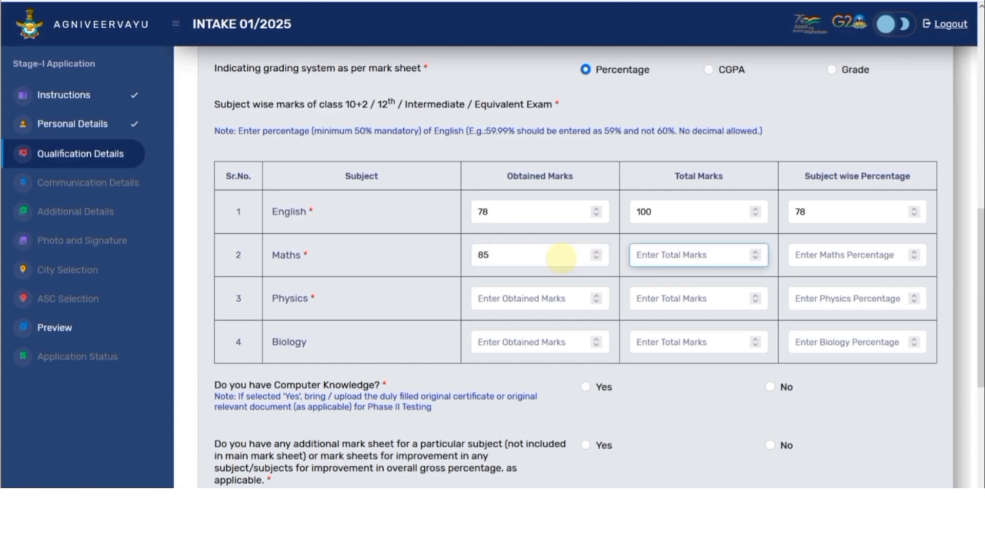
type("100")
key("Tab")
type("8")
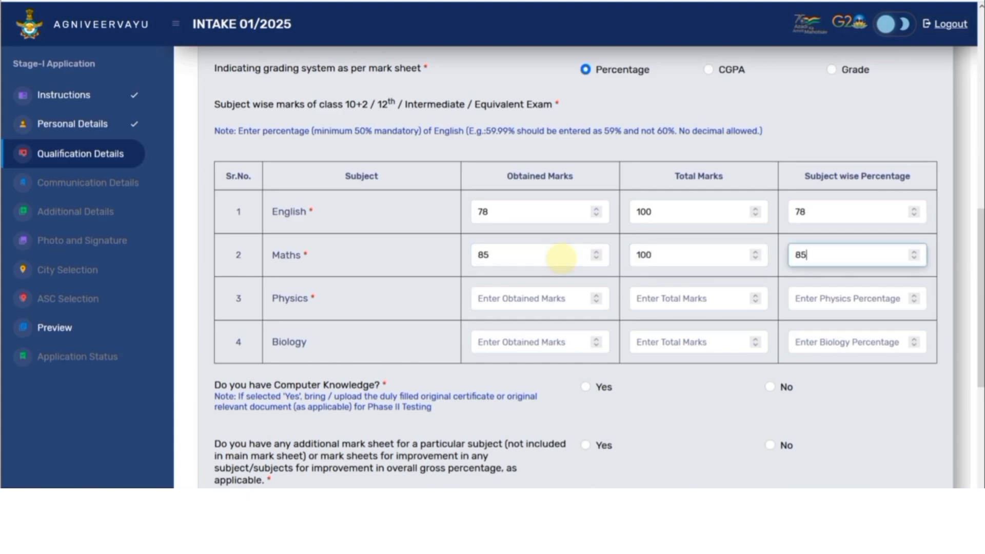
key("Tab")
type("88")
key("Tab")
type("100")
key("Tab")
type("8")
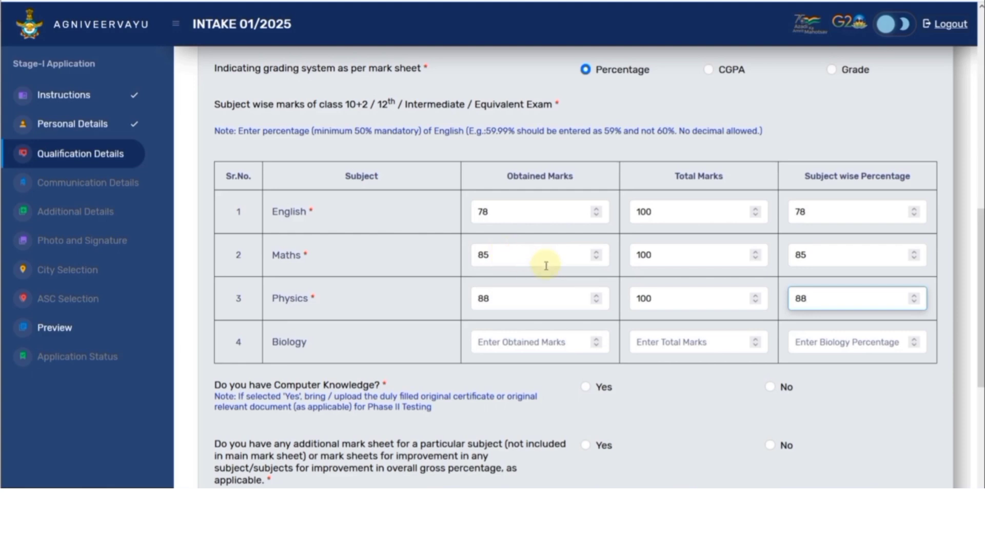
scroll(544, 259, "down", 3)
Step: Record Yes with Basic computer knowledge, and answer No to the additional mark sheet question
left_click(585, 256)
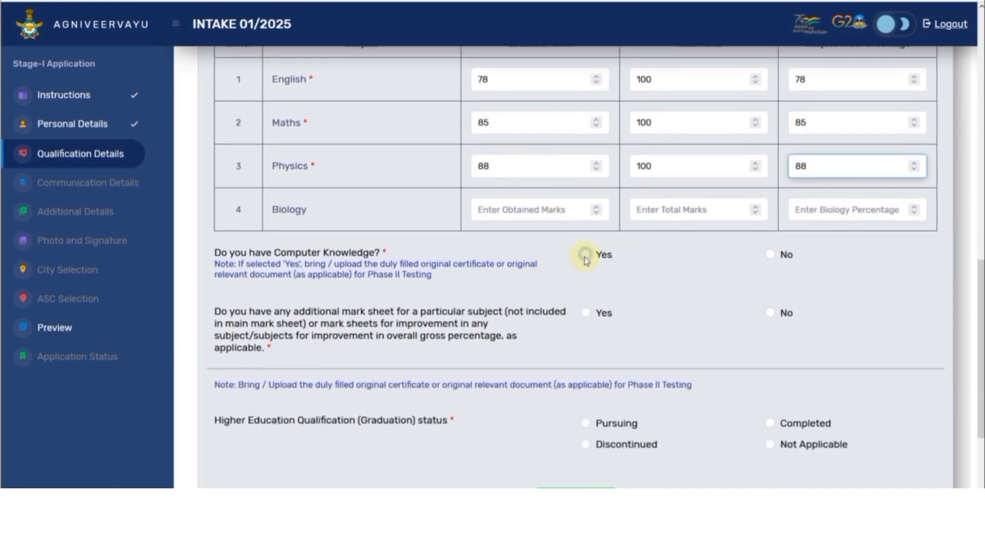
left_click(618, 314)
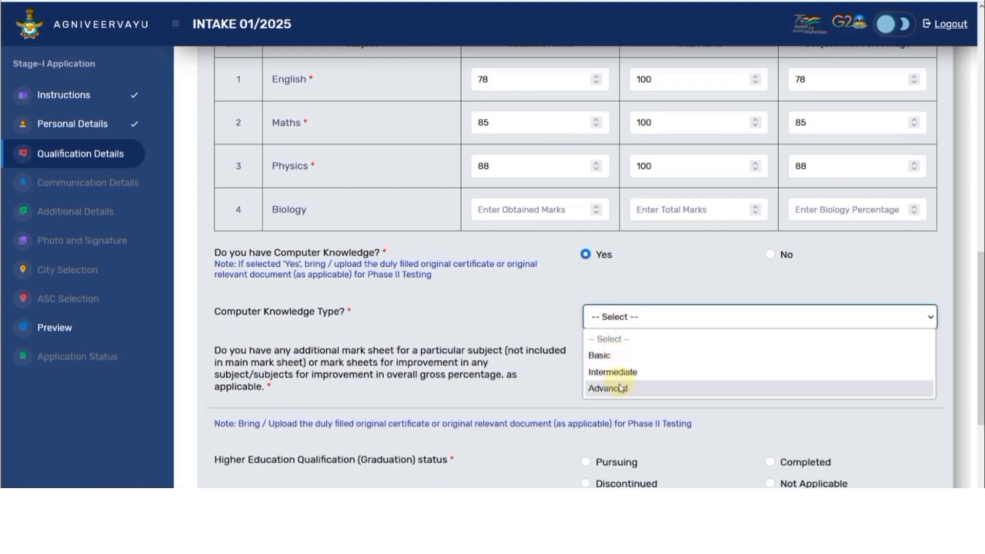
left_click(600, 356)
scroll(519, 330, "down", 3)
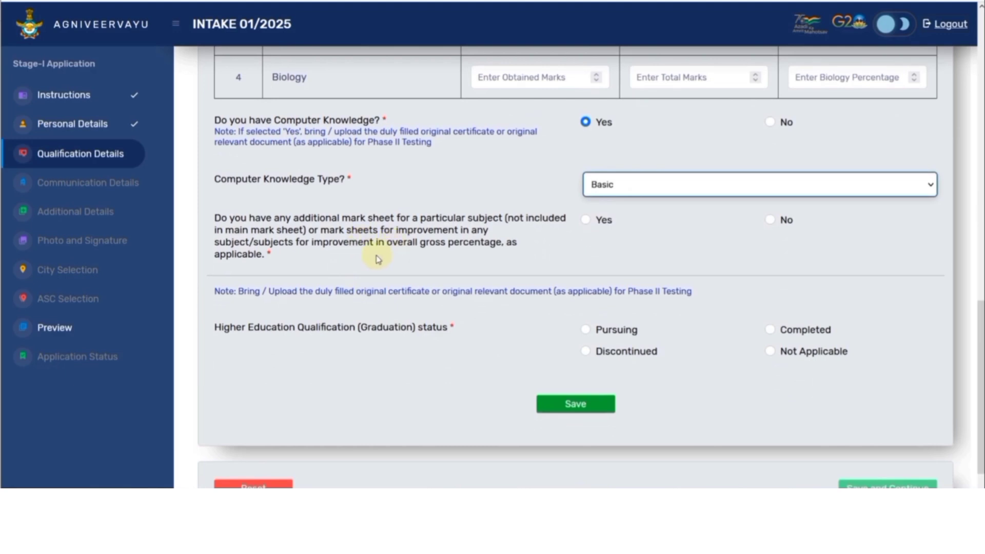
left_click(585, 219)
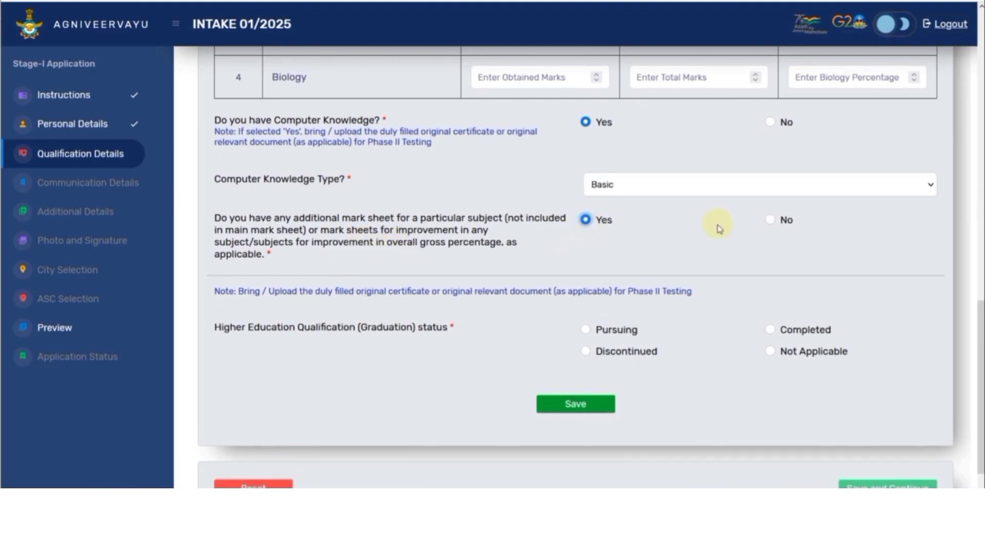
left_click(771, 221)
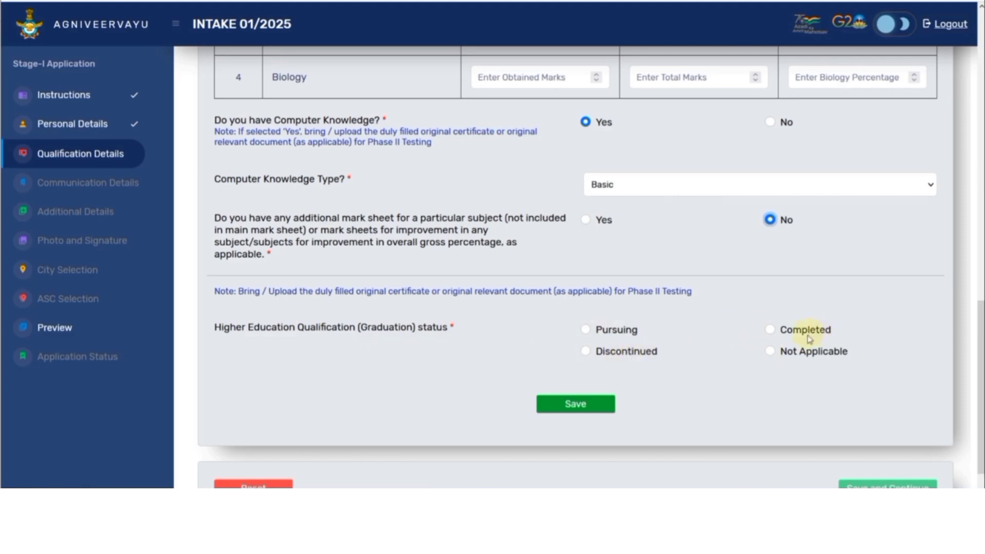
Step: Mark graduation as Pursuing Engineering in Mechanical, then save the qualification details
left_click(586, 331)
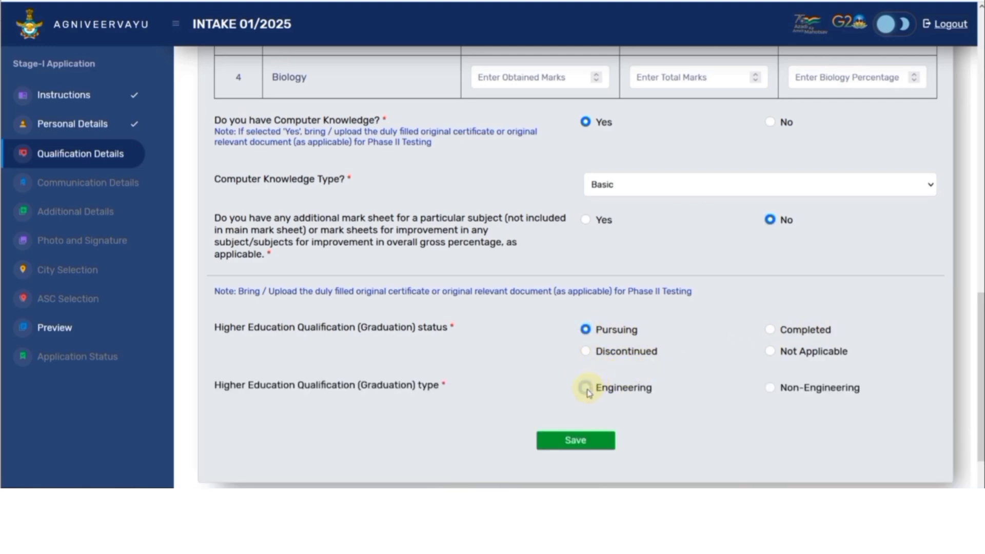
left_click(586, 388)
scroll(590, 392, "down", 3)
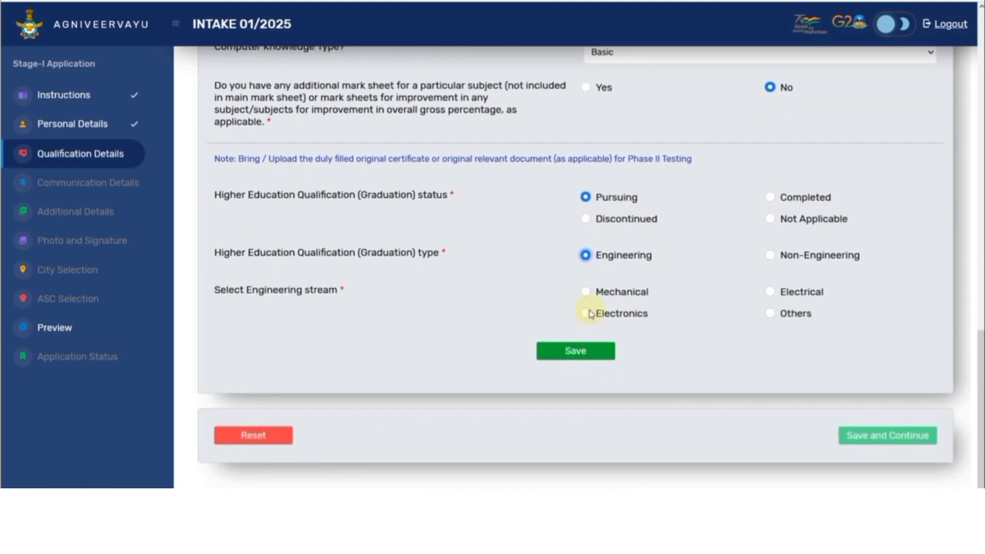
left_click(587, 294)
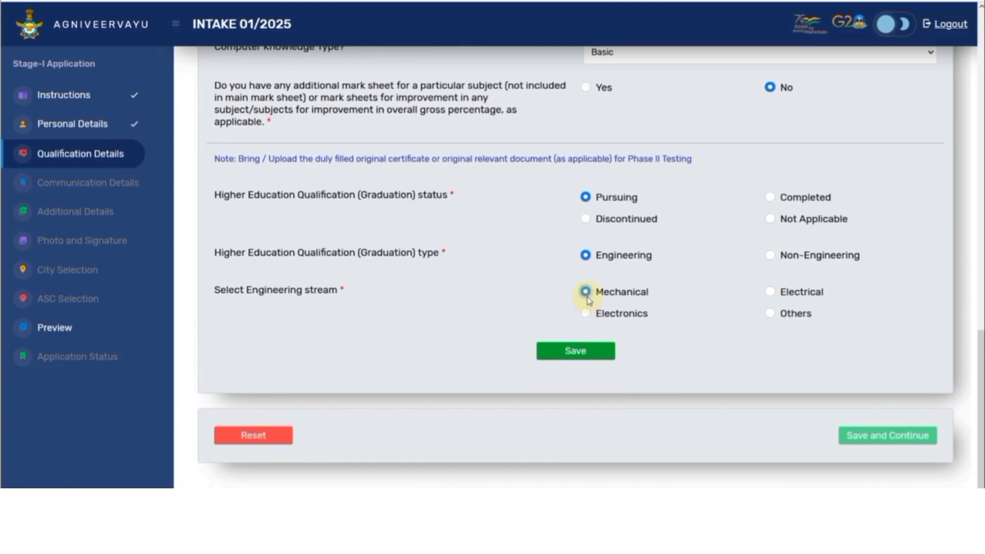
left_click(576, 352)
scroll(622, 209, "down", 4)
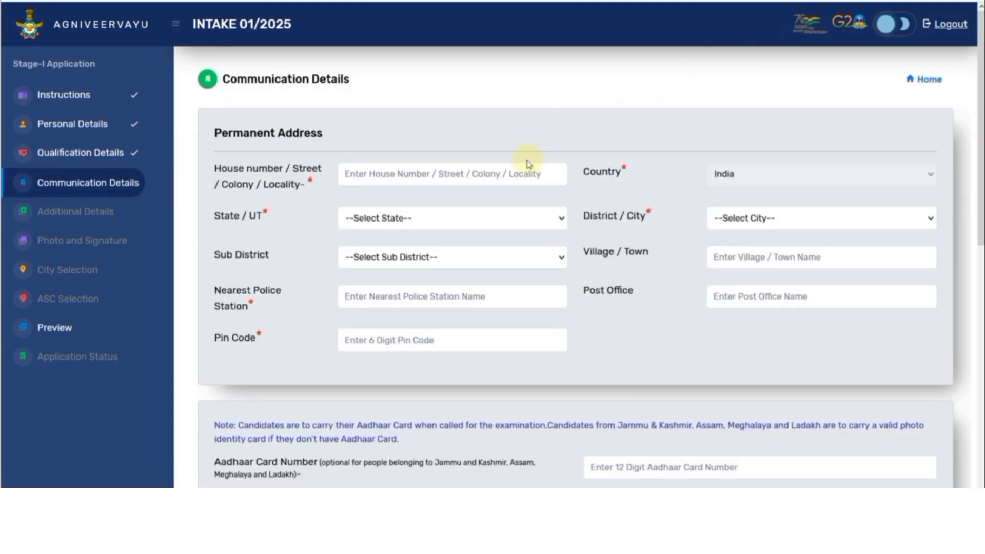
Step: Enter the house number, then choose state Rajasthan, district Alwar and sub district Alwar
left_click(421, 177)
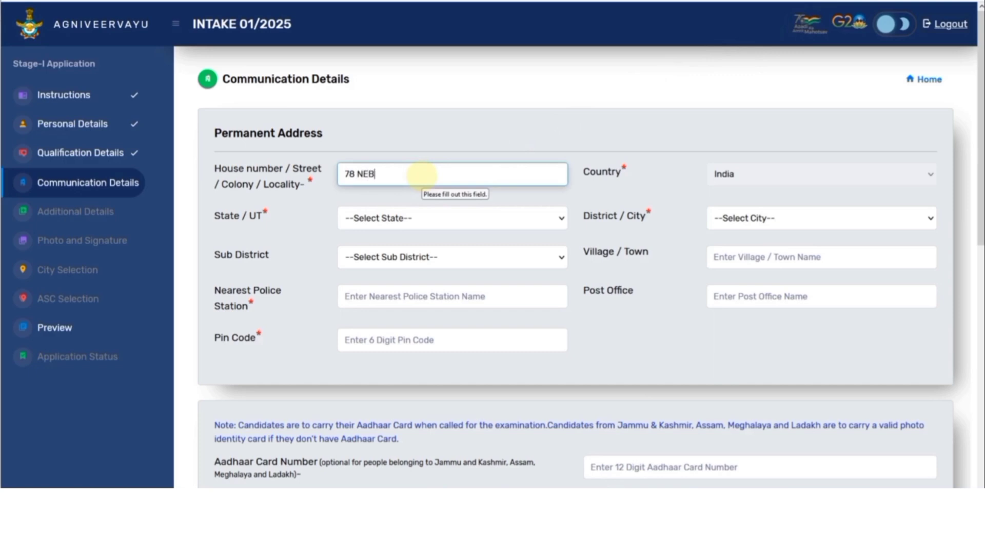
left_click(429, 218)
scroll(405, 303, "down", 5)
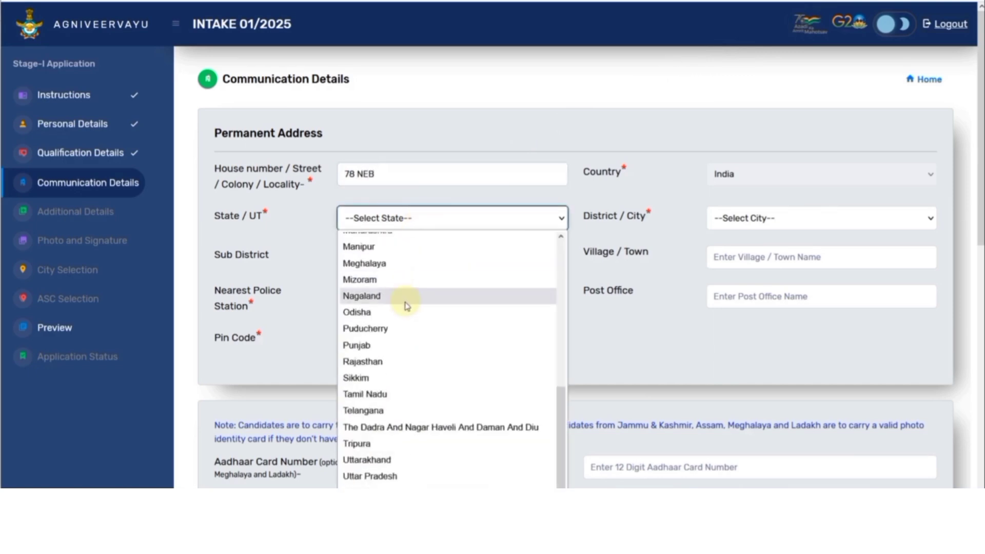
left_click(374, 361)
left_click(395, 257)
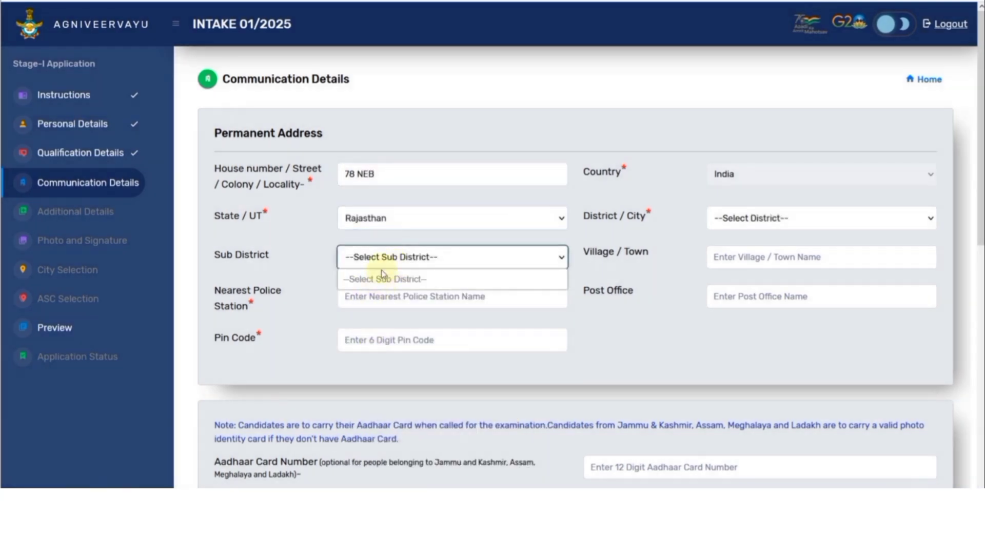
left_click(723, 218)
left_click(721, 272)
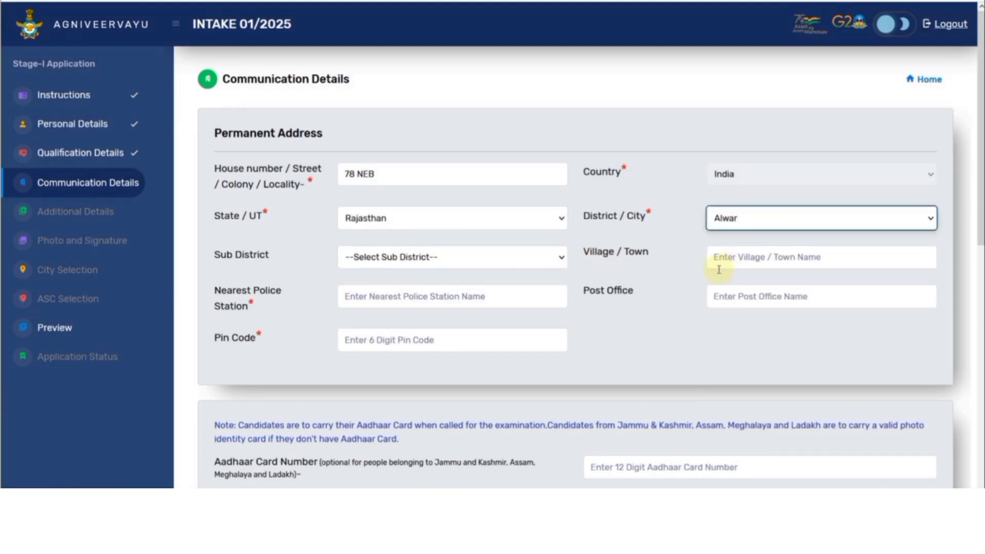
left_click(447, 263)
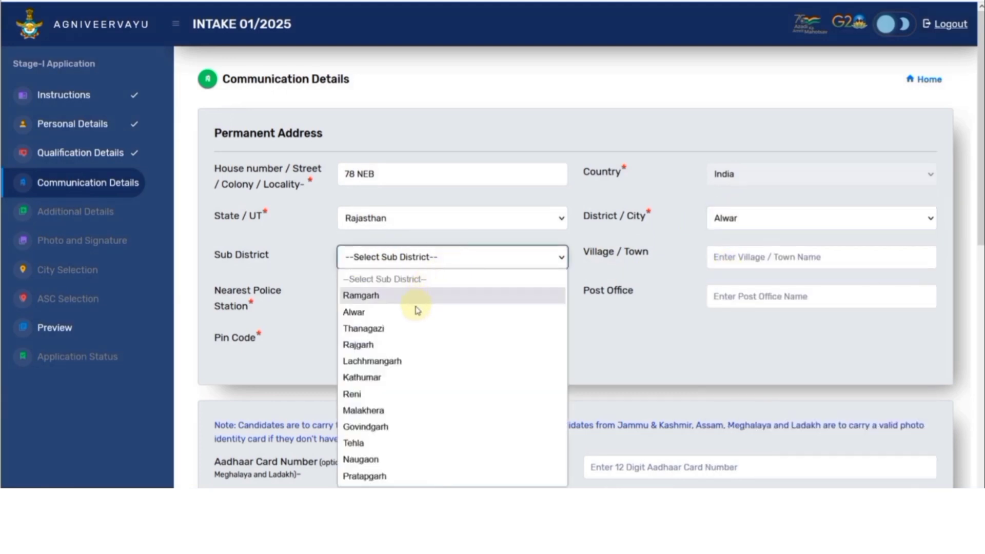
left_click(414, 313)
Step: Fill in the village/town, police station, post office and pin code fields
left_click(745, 261)
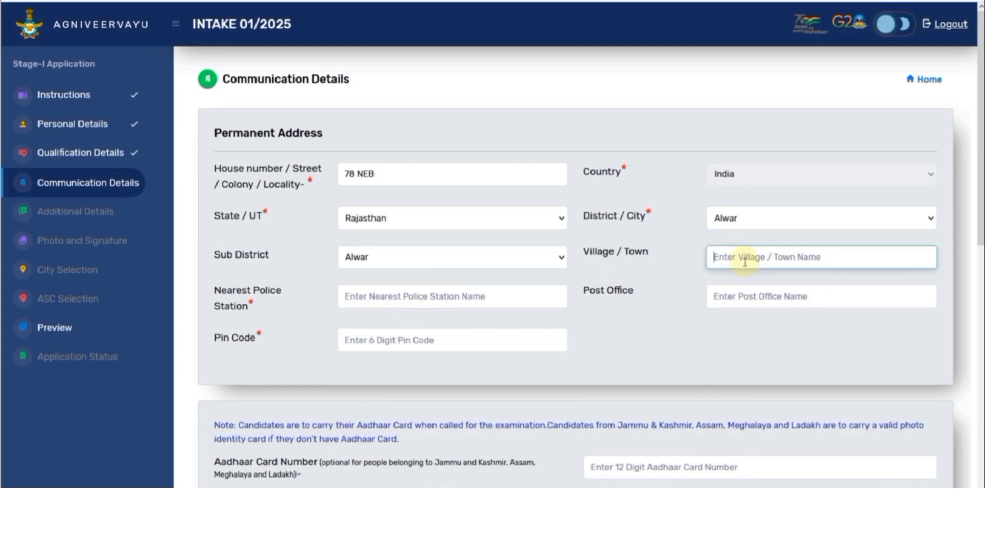
type("ALWAR")
key("Tab")
type("M")
key("Tab")
type("ALW")
key("Tab")
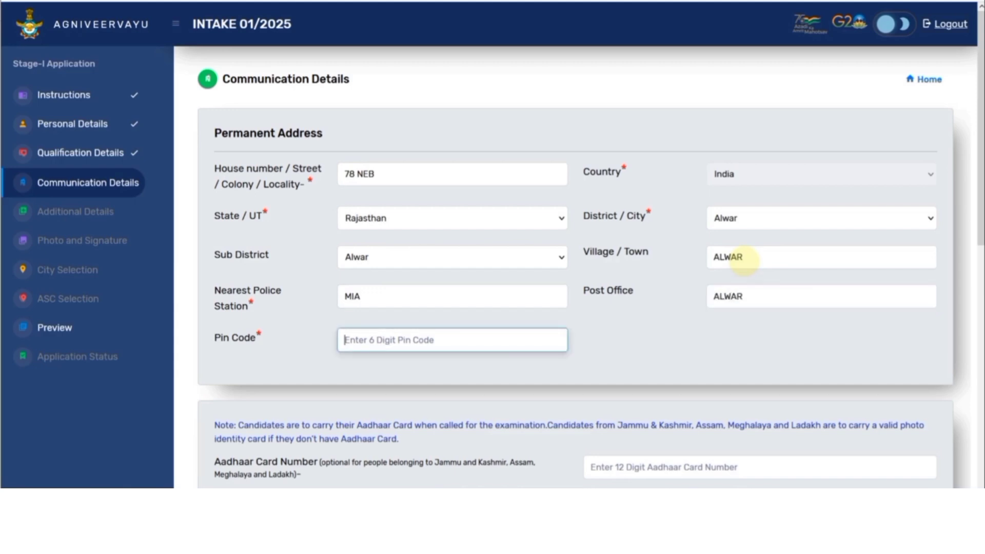
type("301001")
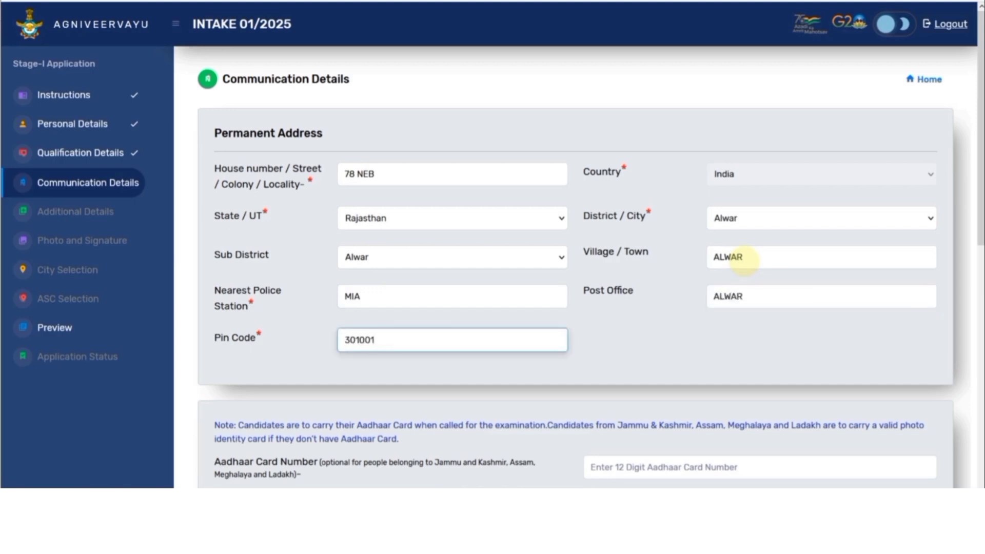
Step: Make the communication address the same as the permanent address
scroll(752, 264, "down", 4)
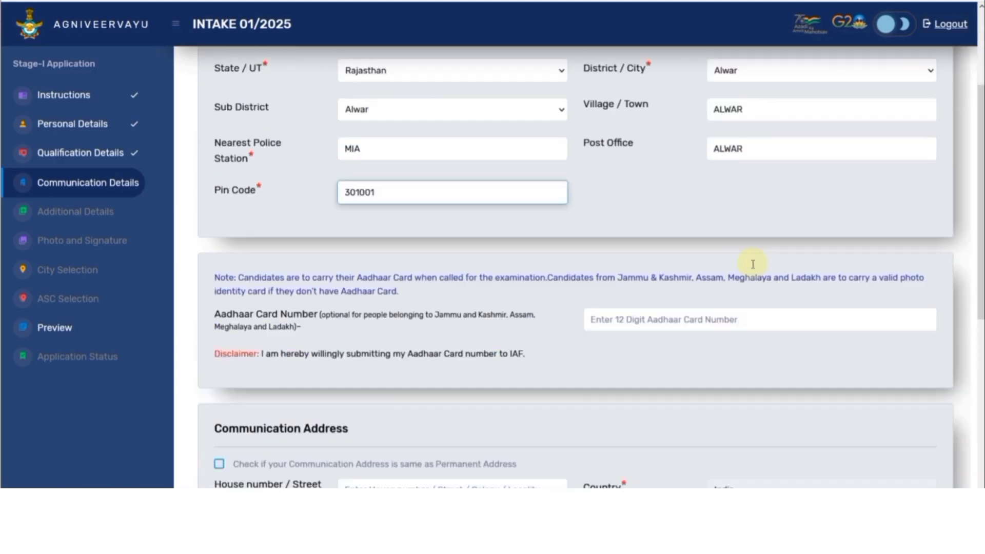
left_click(632, 275)
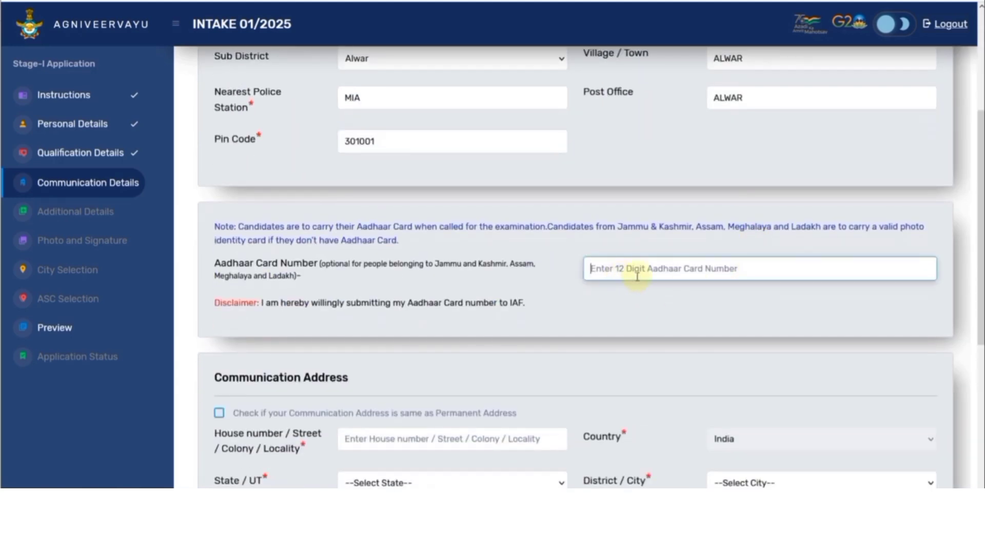
scroll(589, 292, "down", 4)
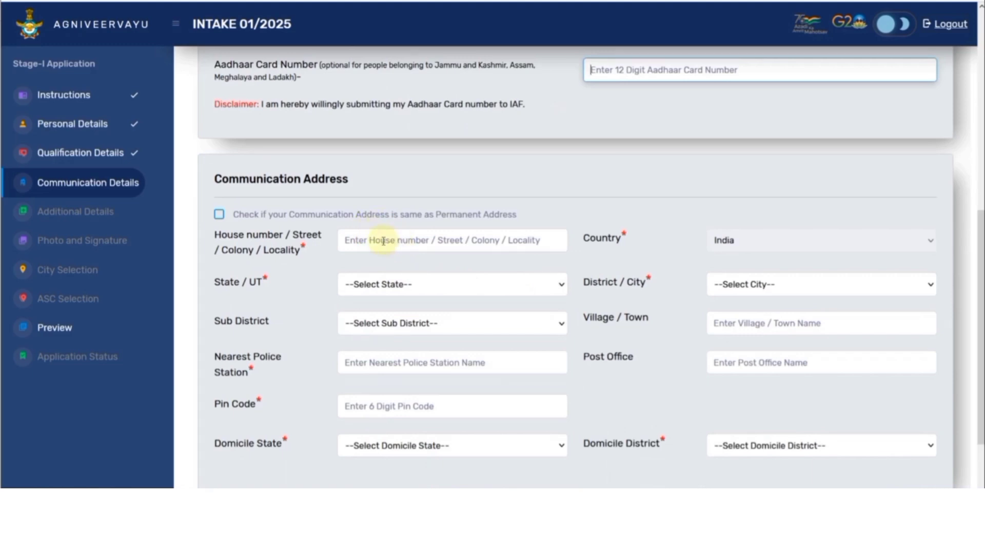
left_click(219, 214)
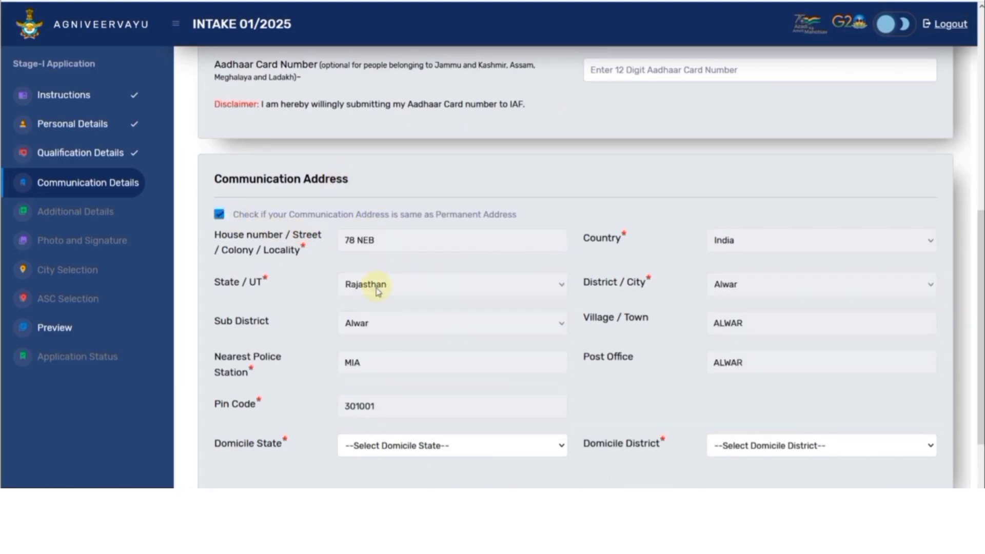
Step: Set domicile state Rajasthan and district Alwar, then save the communication details
scroll(377, 291, "down", 2)
left_click(396, 344)
scroll(390, 299, "down", 5)
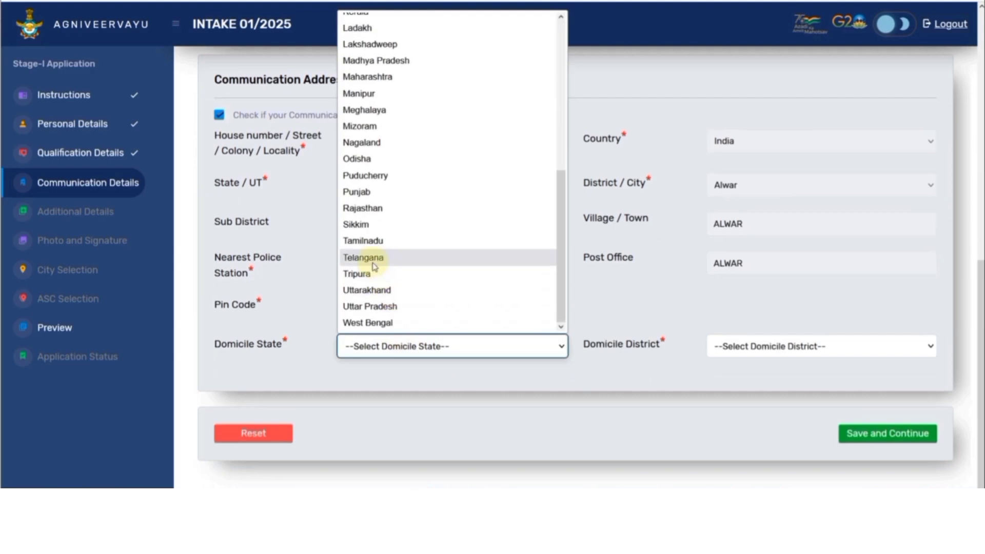
left_click(379, 209)
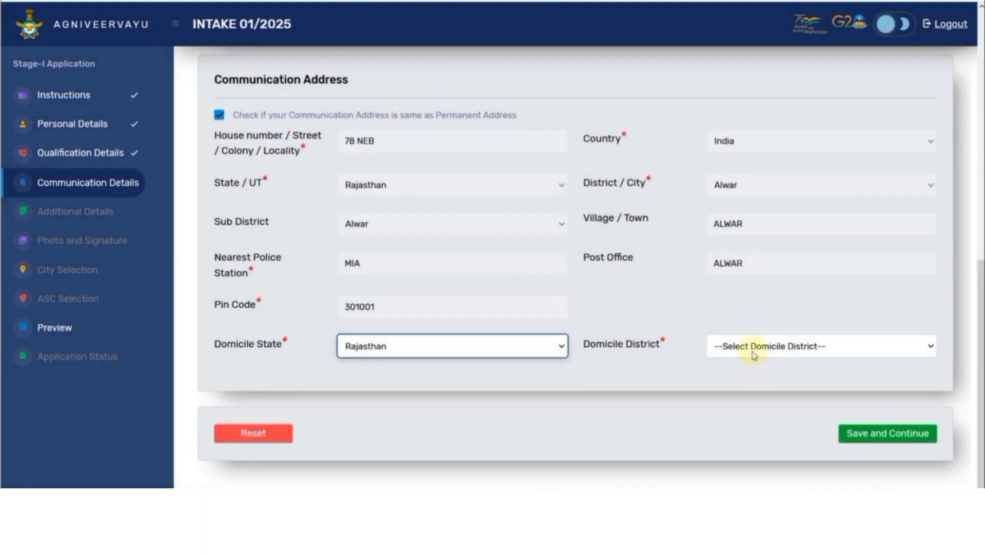
left_click(754, 347)
left_click(734, 58)
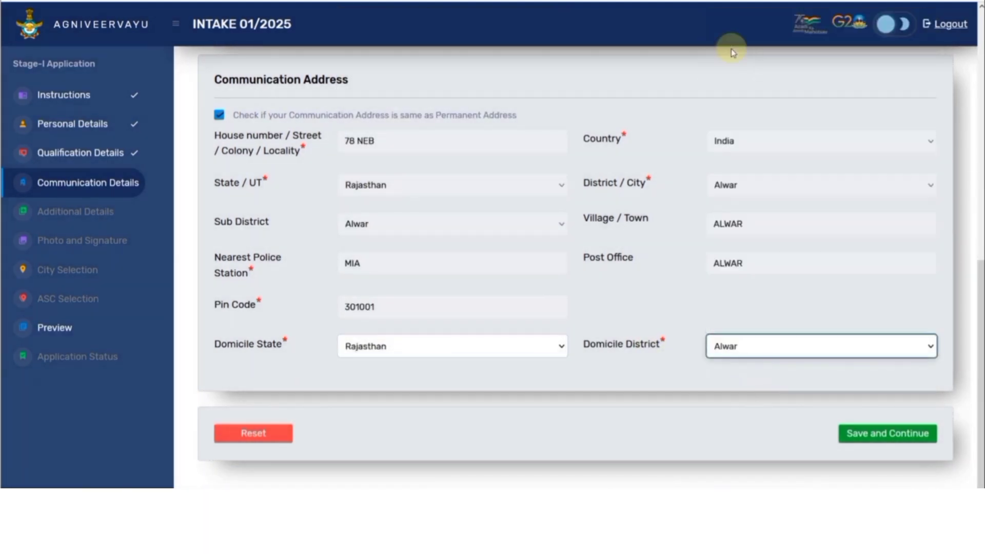
left_click(865, 436)
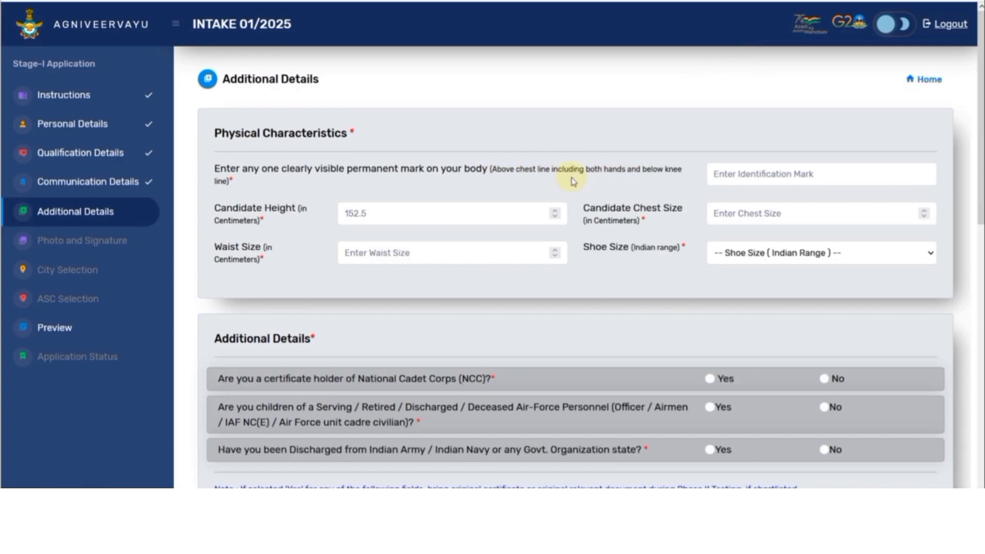
Step: Choose shoe size 8 in the Additional Details physical characteristics
left_click(724, 179)
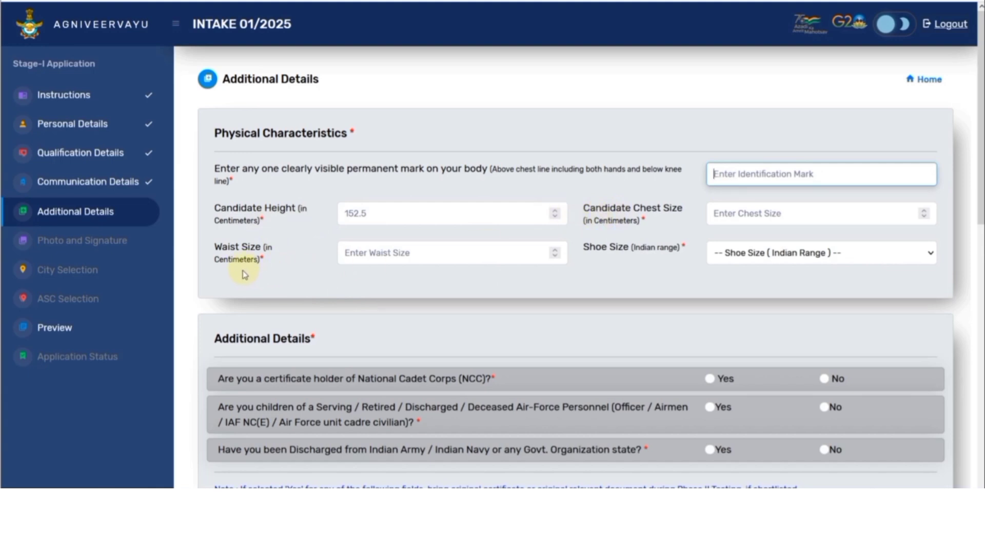
left_click(745, 257)
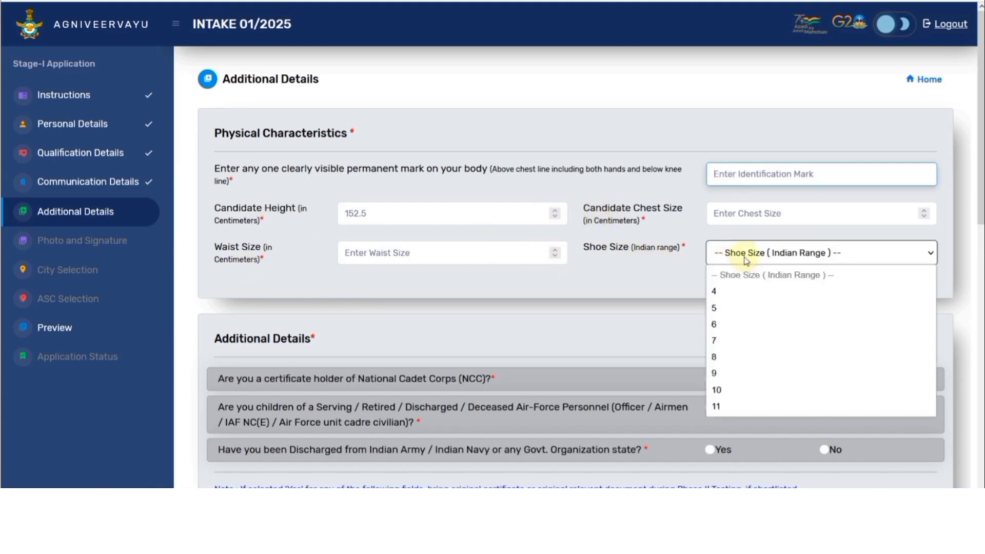
left_click(738, 359)
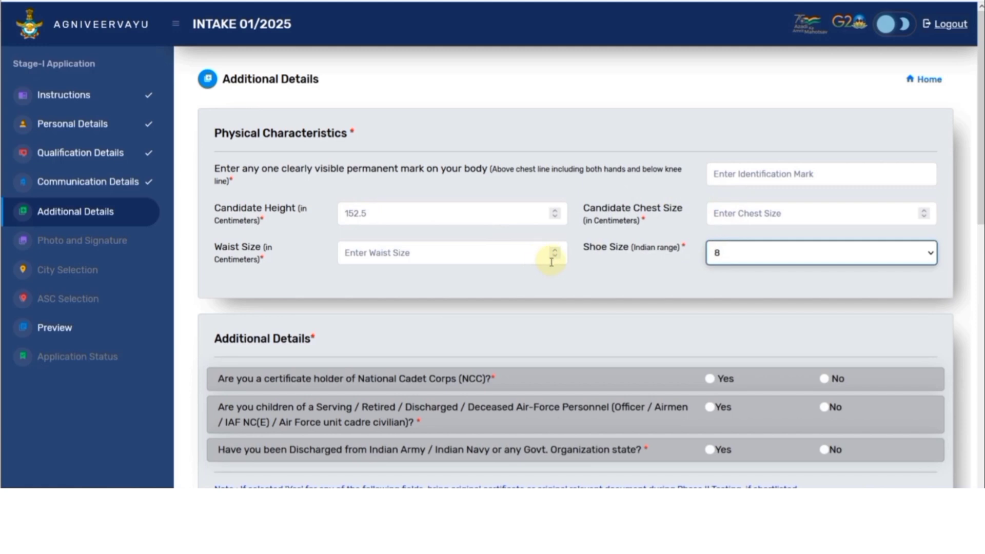
scroll(542, 261, "down", 3)
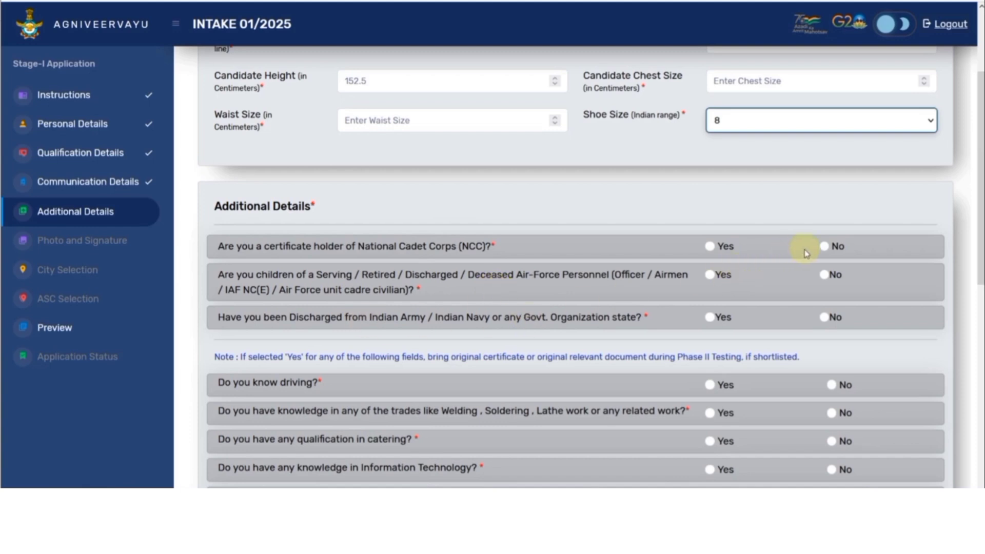
Step: Answer No to NCC, Air Force family and discharged questions; Yes to driving with LMV licence
left_click(825, 246)
left_click(827, 276)
left_click(825, 317)
scroll(801, 321, "down", 3)
scroll(564, 292, "down", 3)
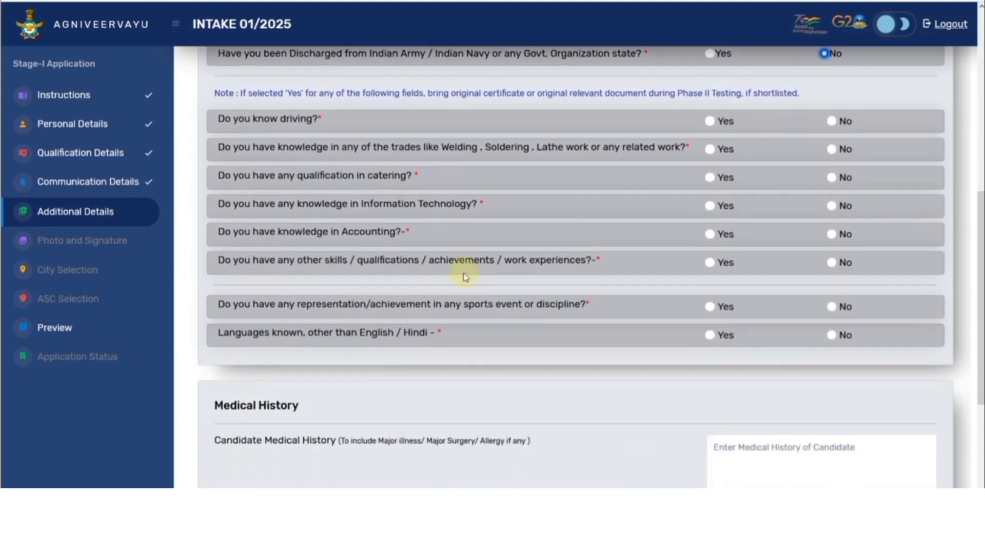
left_click(711, 121)
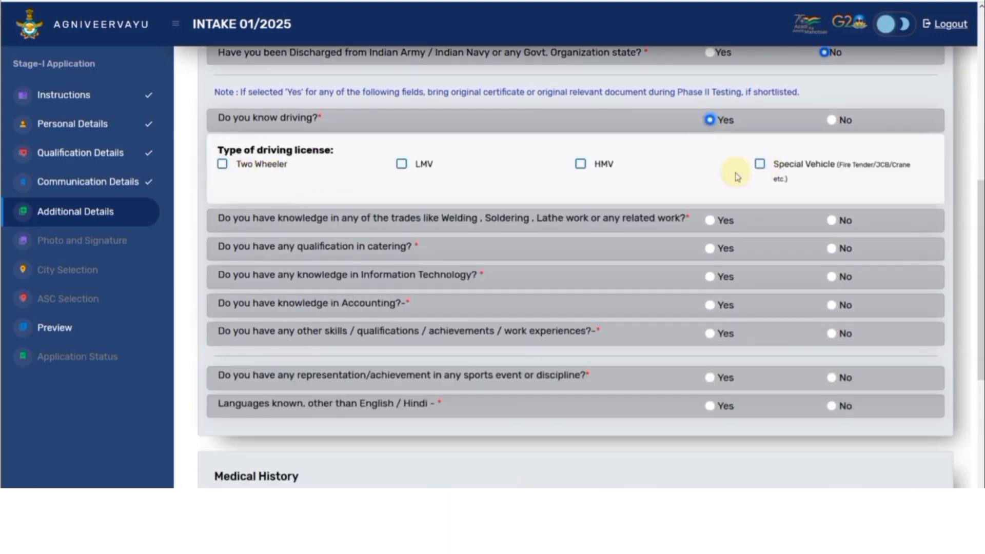
left_click(402, 164)
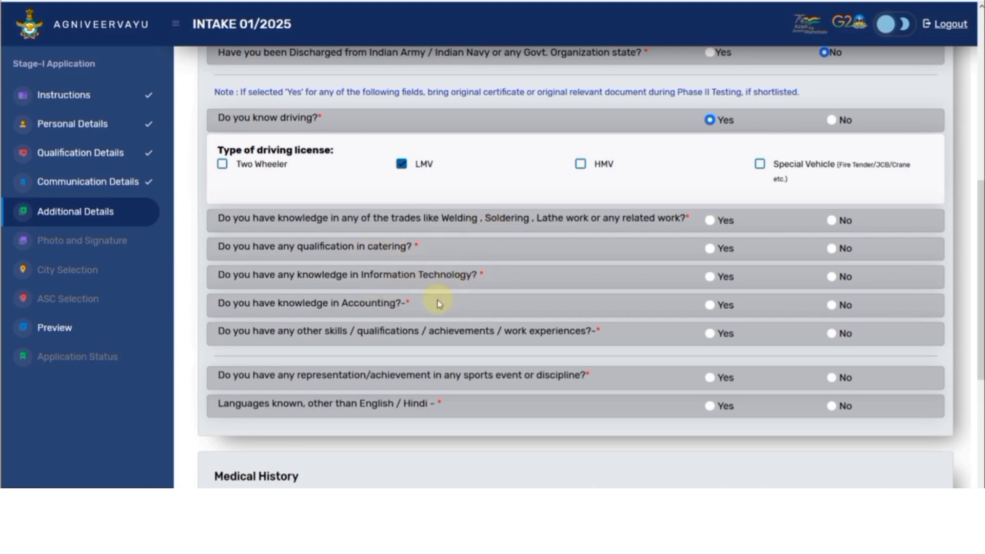
Step: Answer No to trades, catering, IT, accounting, other skills, sports and languages, then save
left_click(831, 220)
left_click(832, 249)
left_click(831, 277)
left_click(832, 305)
left_click(832, 334)
left_click(832, 377)
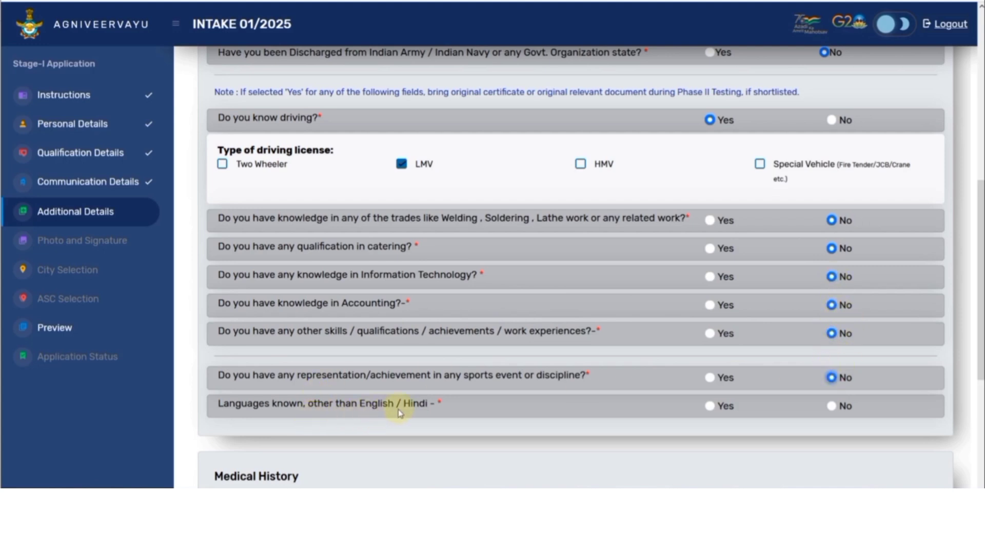
left_click(708, 408)
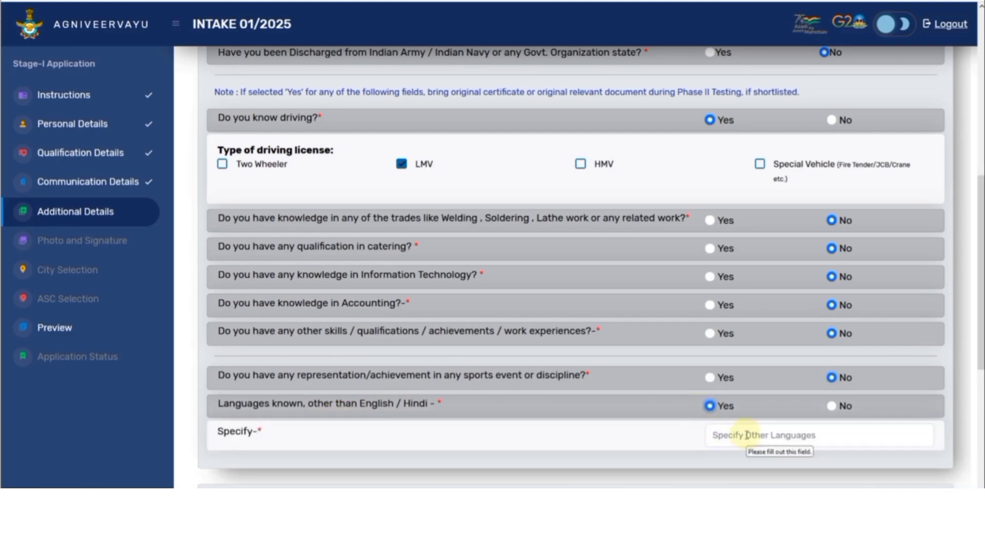
left_click(830, 407)
scroll(744, 402, "down", 5)
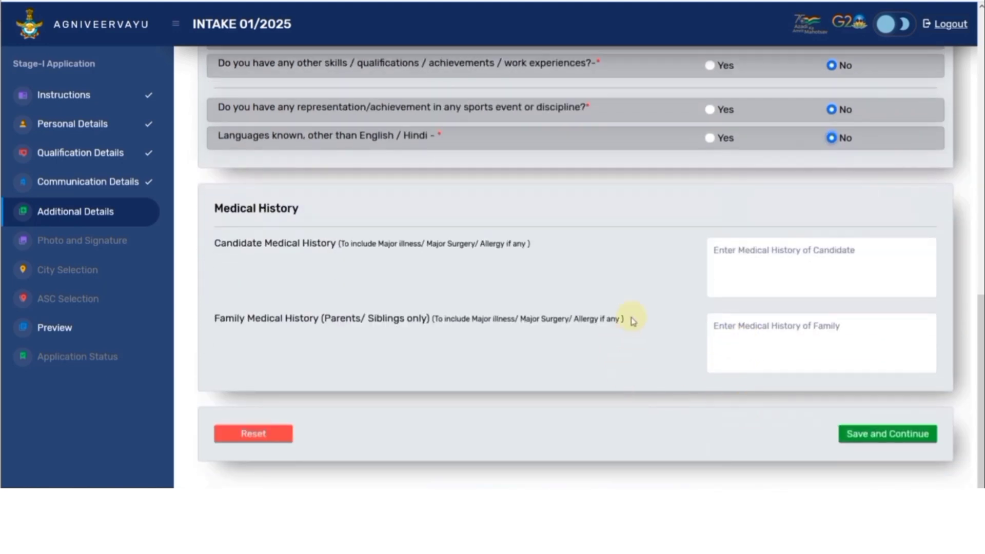
left_click(872, 427)
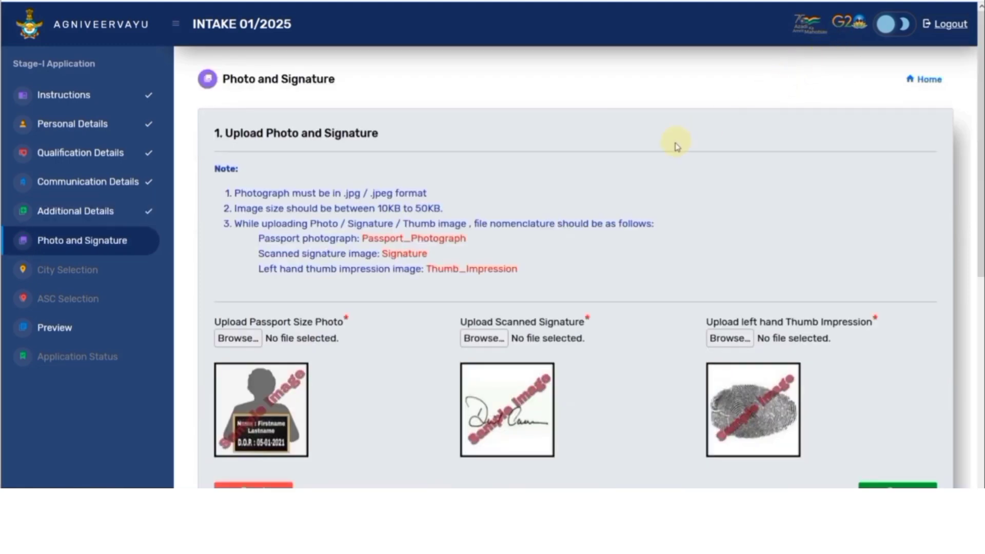
Step: Review the required file names, then scroll down to the Capture Live Image section
scroll(676, 147, "down", 1)
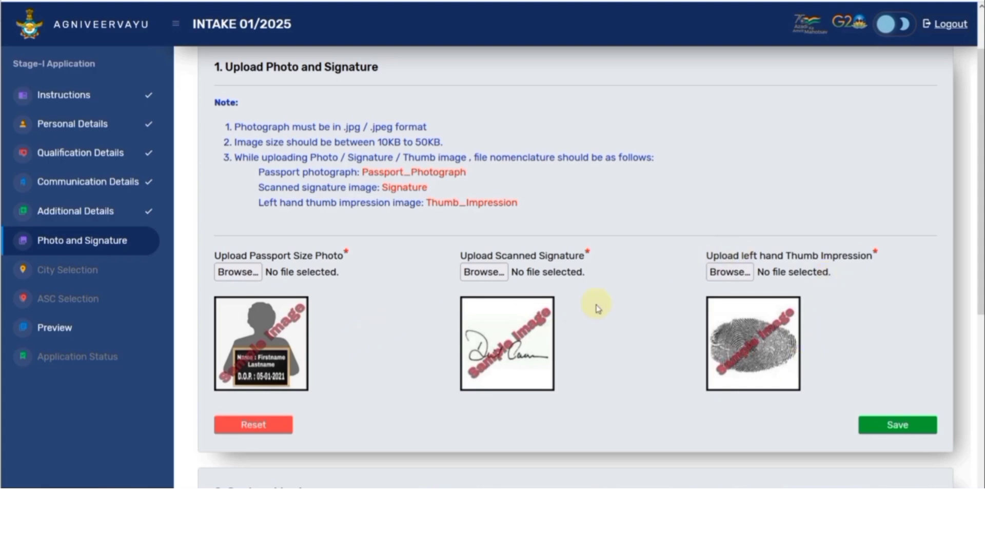
mouse_move(437, 203)
left_mouse_down()
mouse_move(511, 203)
mouse_move(528, 218)
left_mouse_up()
left_click(448, 216)
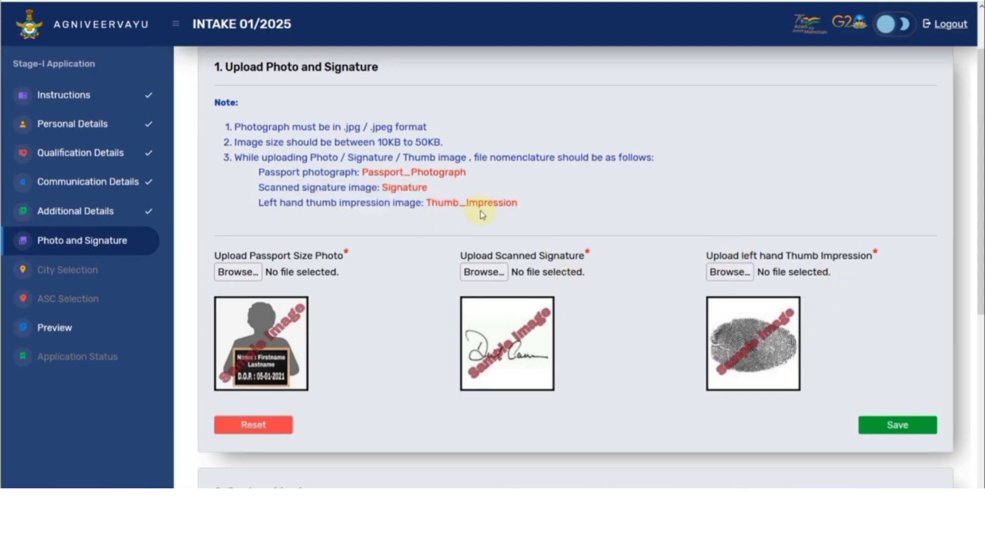
mouse_move(387, 188)
left_mouse_down()
mouse_move(416, 188)
mouse_move(382, 175)
mouse_move(468, 178)
left_mouse_up()
left_click(473, 177)
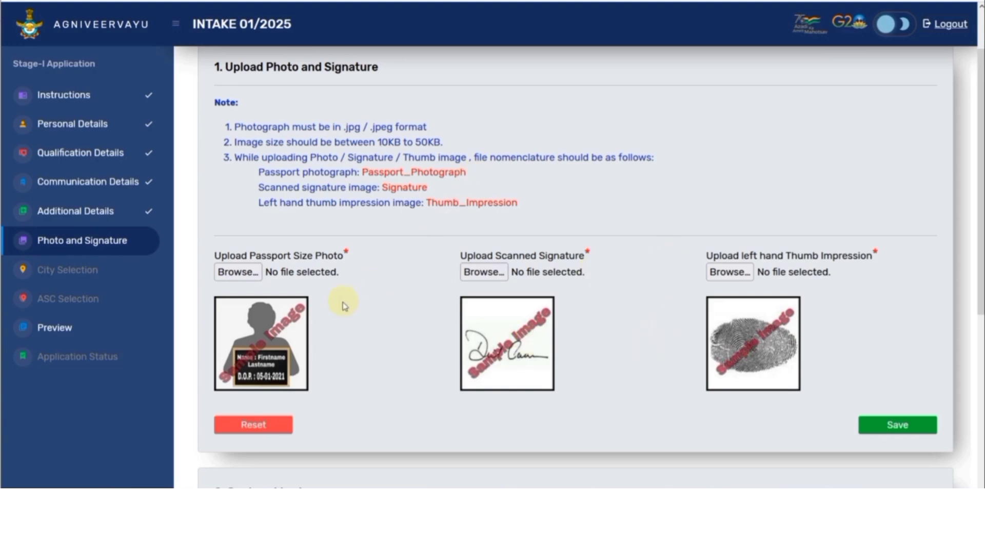
scroll(297, 349, "down", 1)
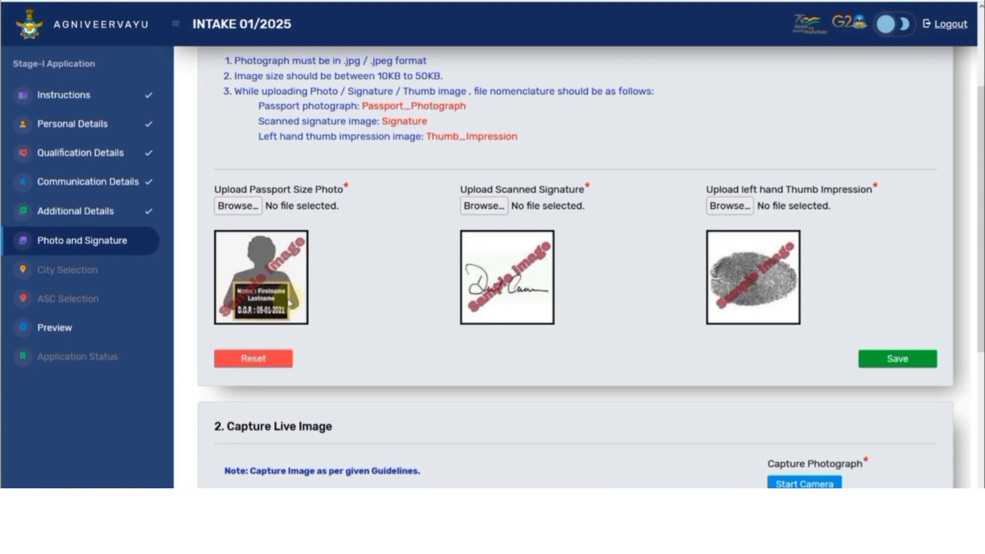
scroll(323, 298, "down", 4)
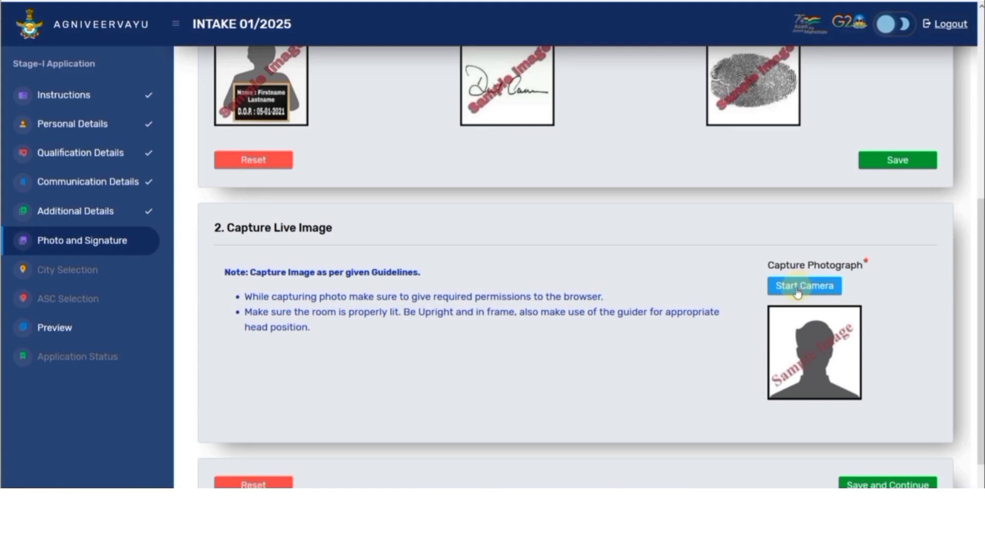
Step: Start the camera for the live image capture and scroll down the photo page
scroll(830, 314, "down", 1)
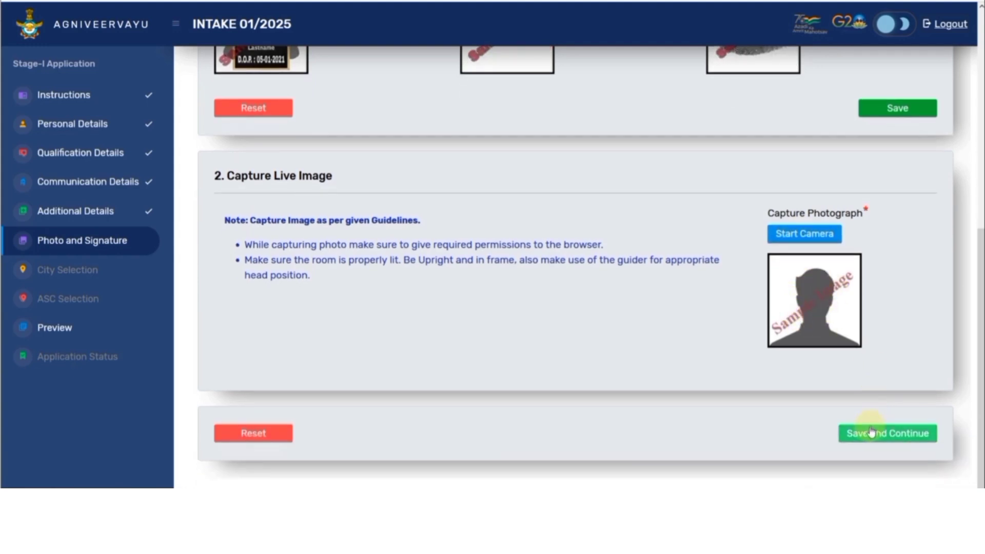
left_click(801, 235)
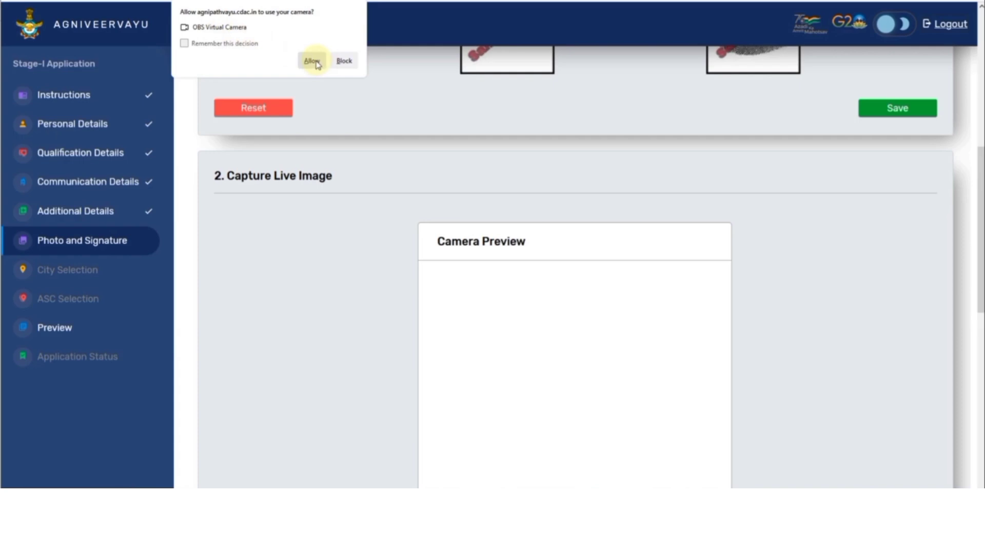
scroll(451, 211, "down", 4)
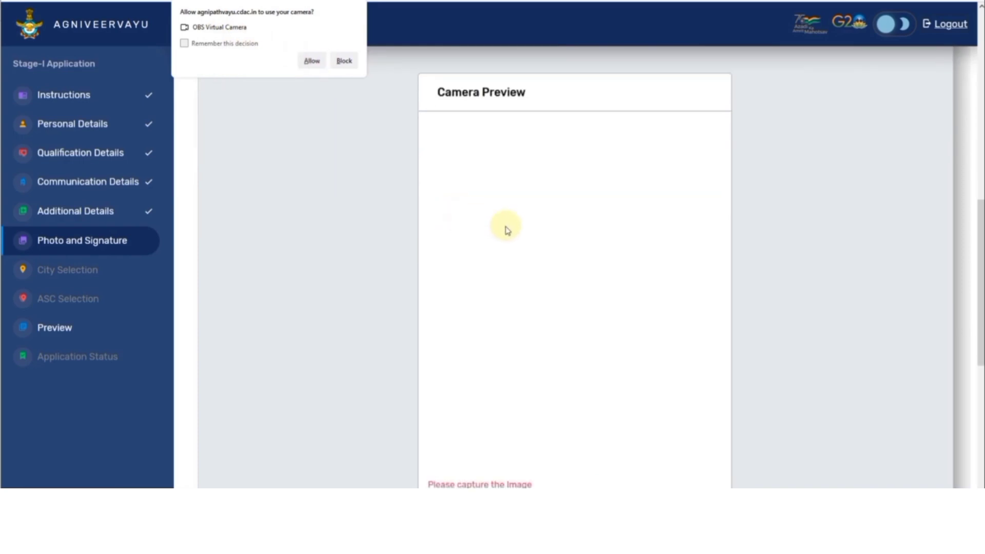
scroll(520, 268, "down", 3)
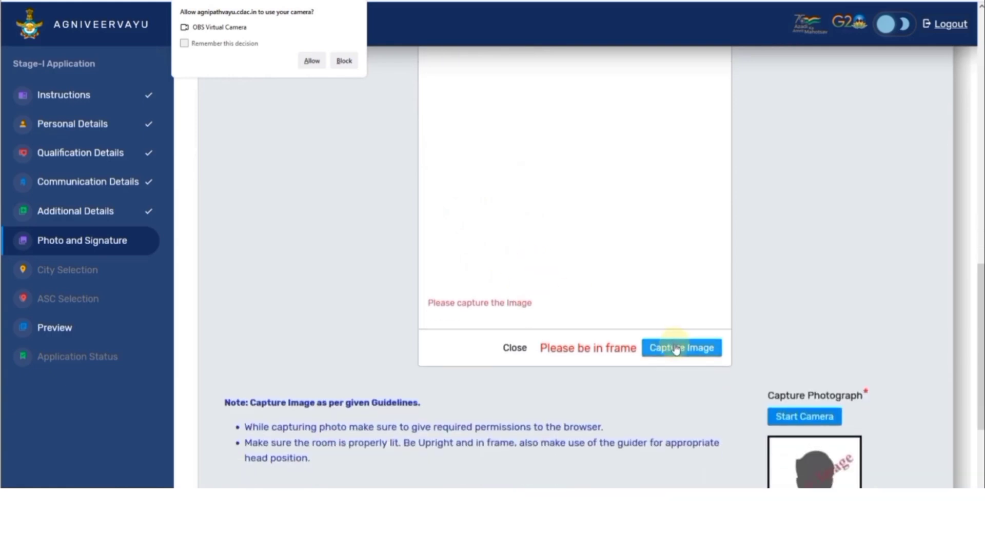
scroll(719, 354, "down", 1)
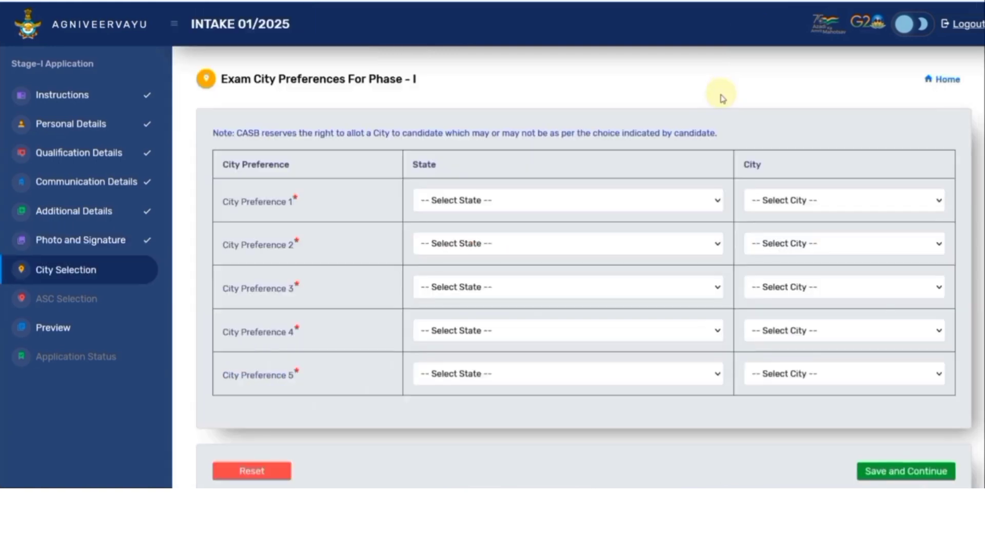
Step: Set city preference 1 to Rajasthan/Jaipur and preference 2 to Delhi/Delhi and NCR
left_click(530, 201)
scroll(517, 281, "down", 4)
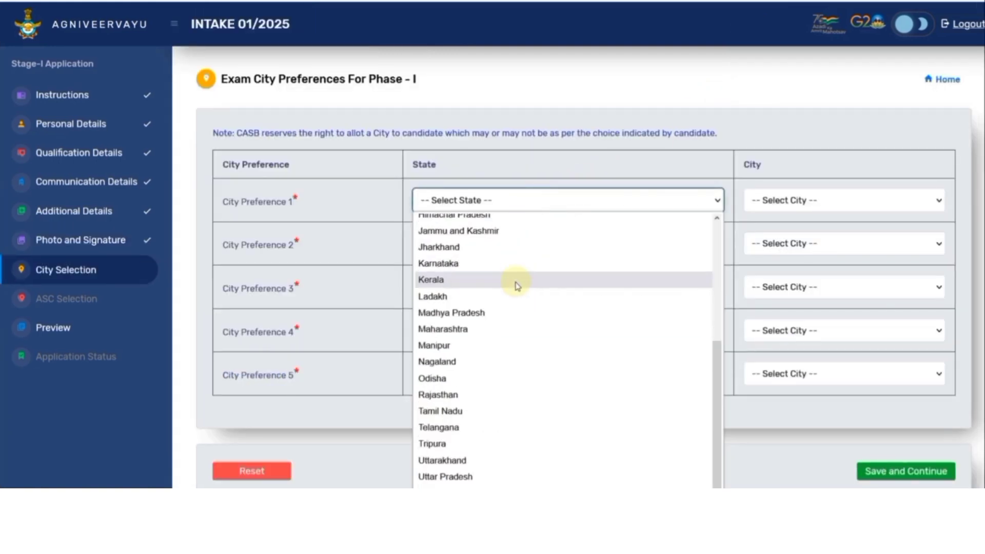
left_click(452, 391)
left_click(759, 208)
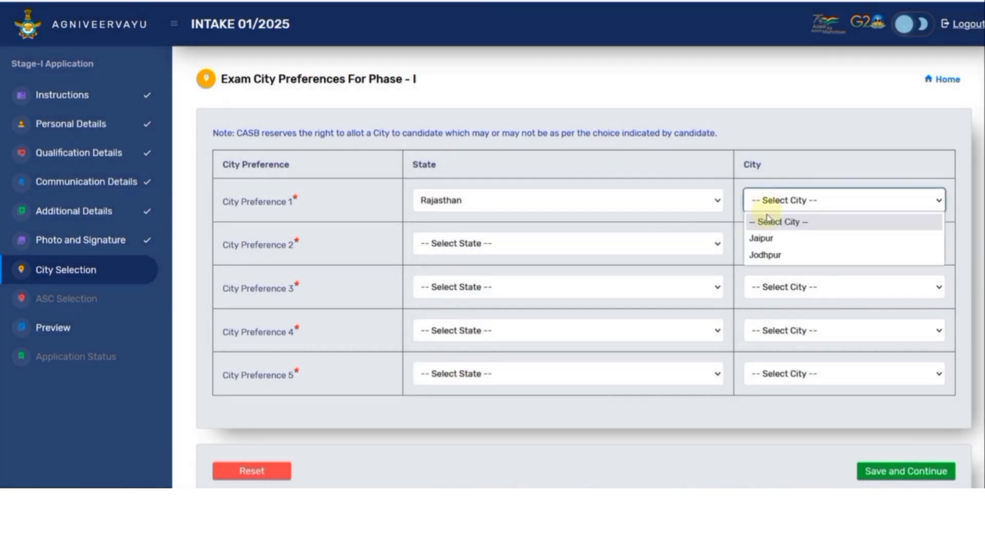
left_click(760, 237)
left_click(521, 253)
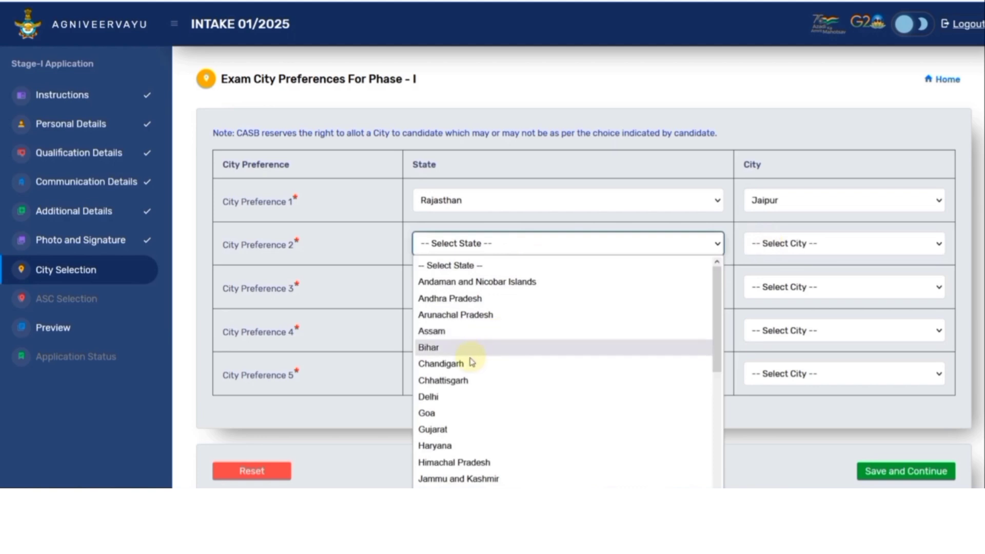
left_click(462, 397)
left_click(775, 249)
left_click(770, 251)
left_click(769, 288)
left_click(770, 250)
Step: Set city preference 3 to Rajasthan/Jodhpur and preference 4 to Bihar/Patna
left_click(774, 283)
left_click(567, 295)
scroll(503, 237, "down", 4)
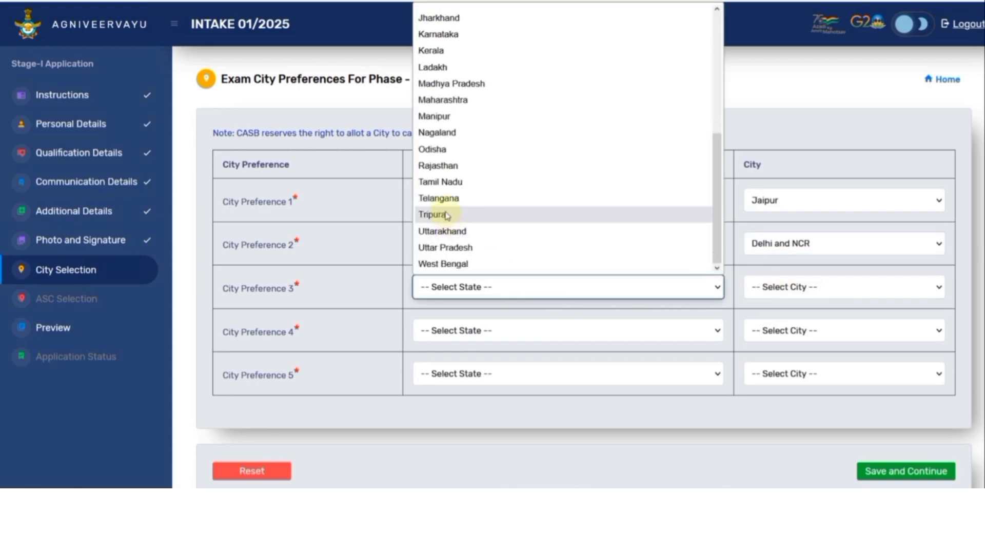
left_click(451, 165)
left_click(768, 296)
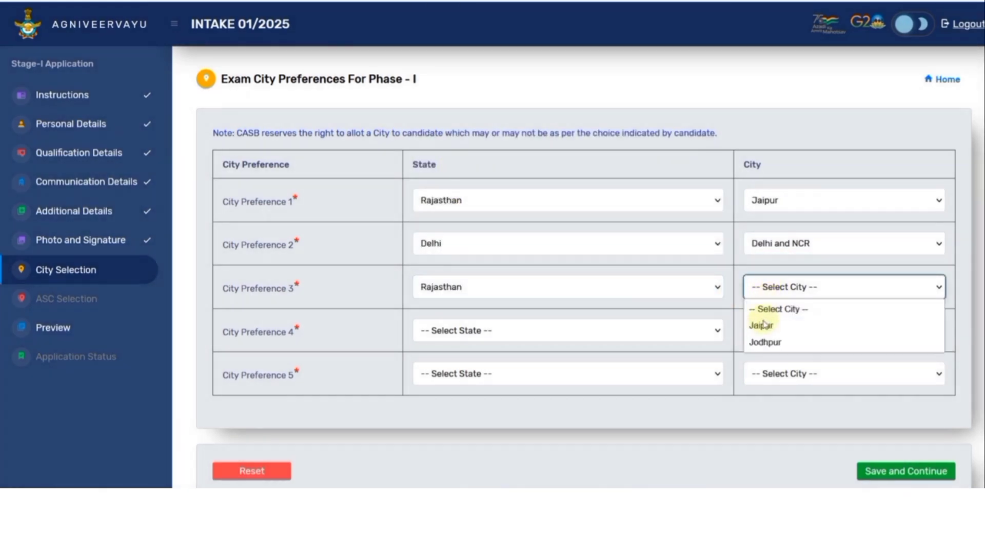
left_click(764, 343)
left_click(527, 328)
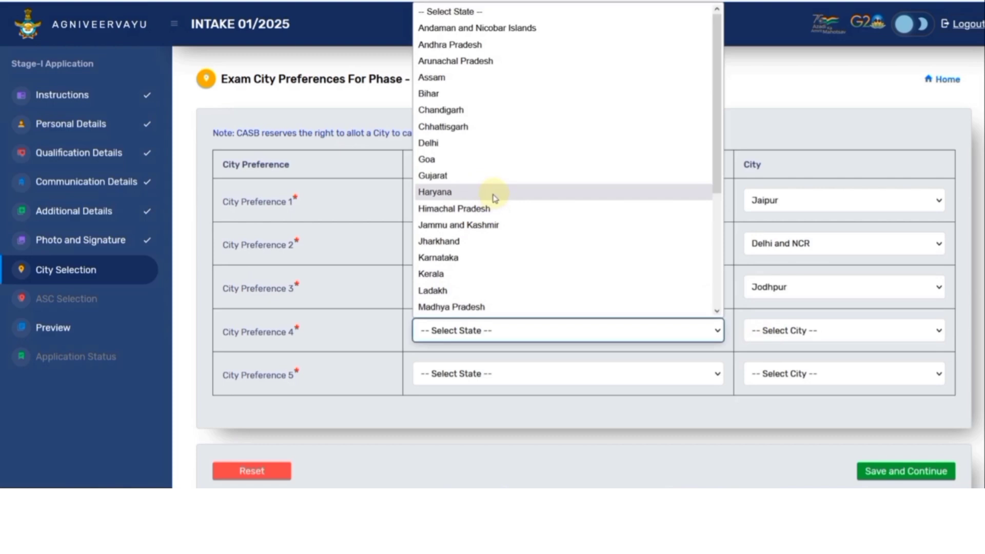
left_click(451, 94)
left_click(824, 335)
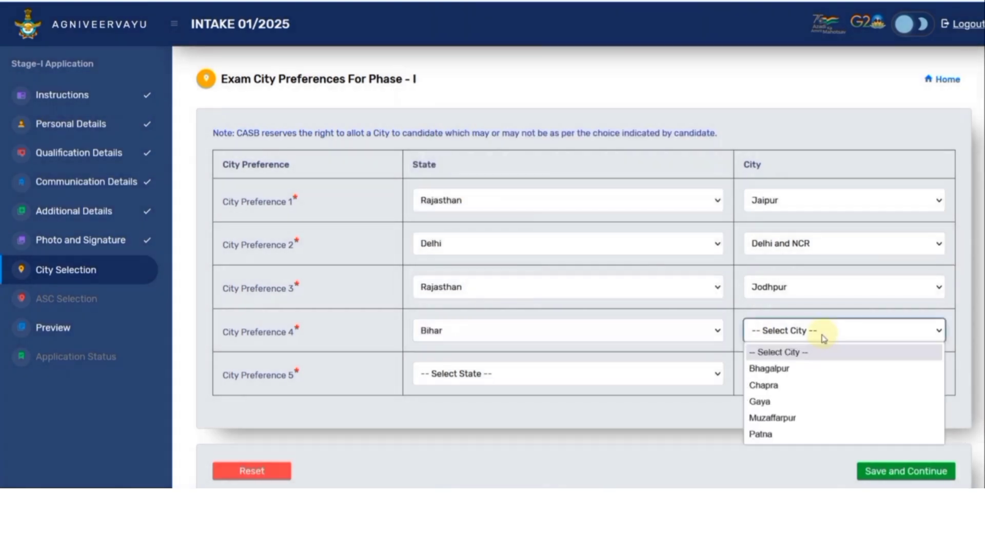
left_click(763, 435)
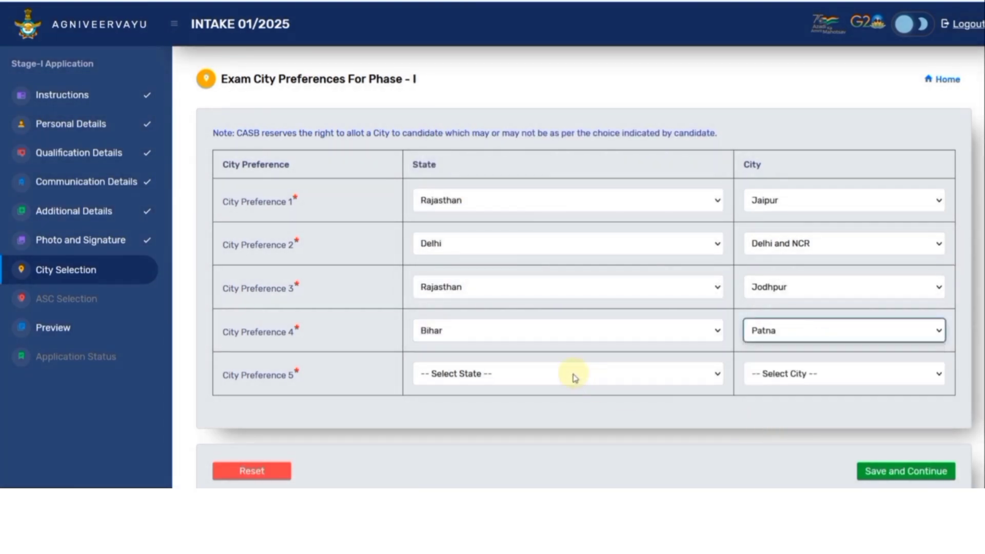
Step: Set city preference 5 to Uttar Pradesh/Lucknow and save the city preferences
left_click(572, 374)
scroll(539, 334, "down", 3)
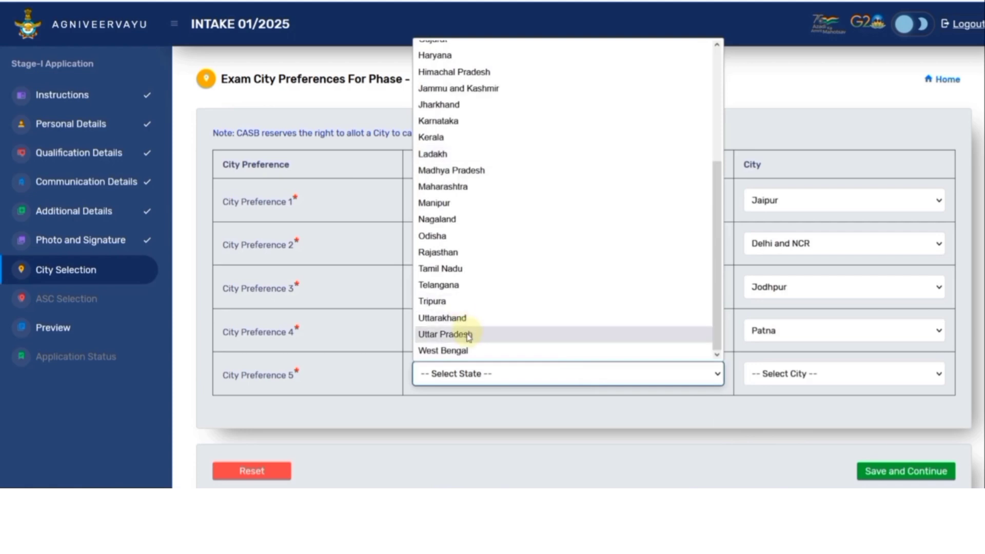
left_click(469, 334)
left_click(741, 377)
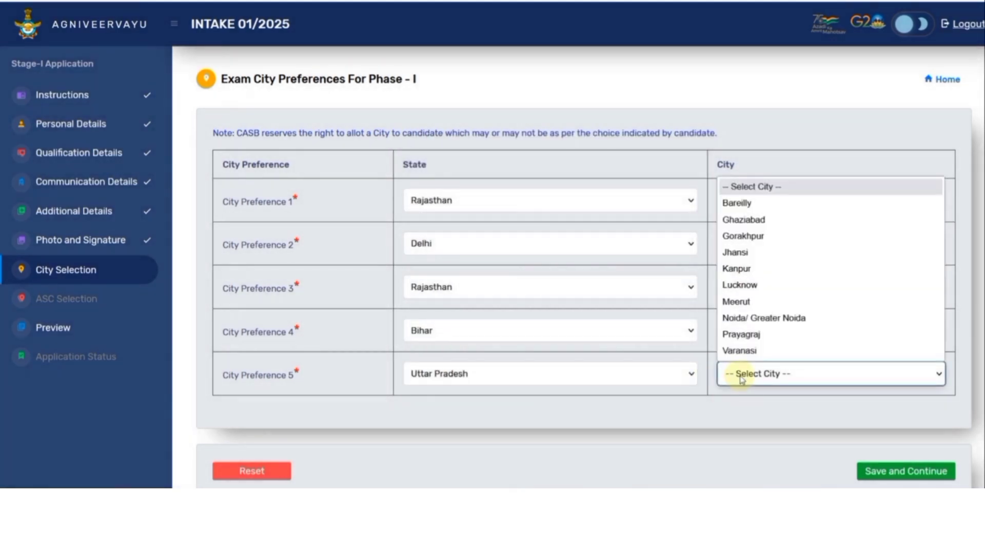
left_click(754, 287)
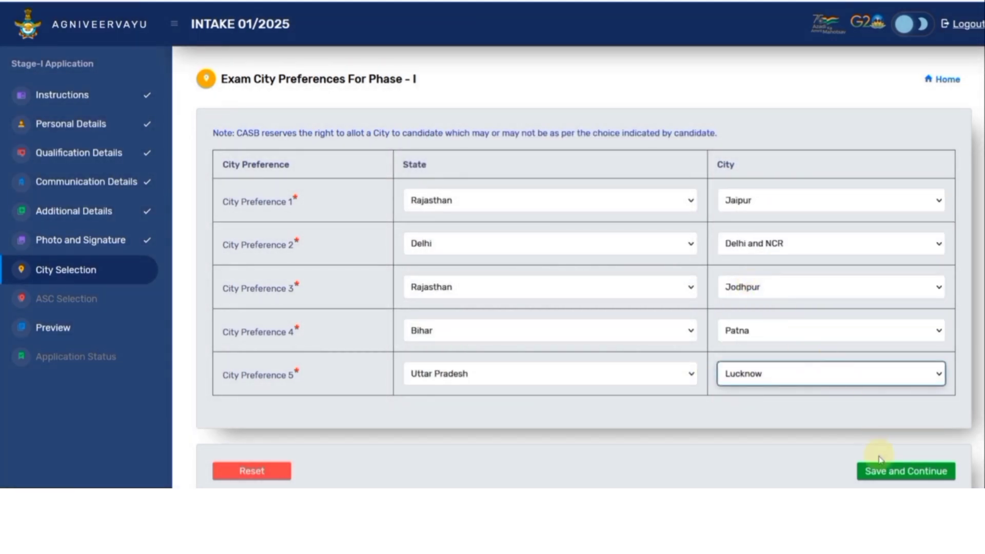
left_click(887, 470)
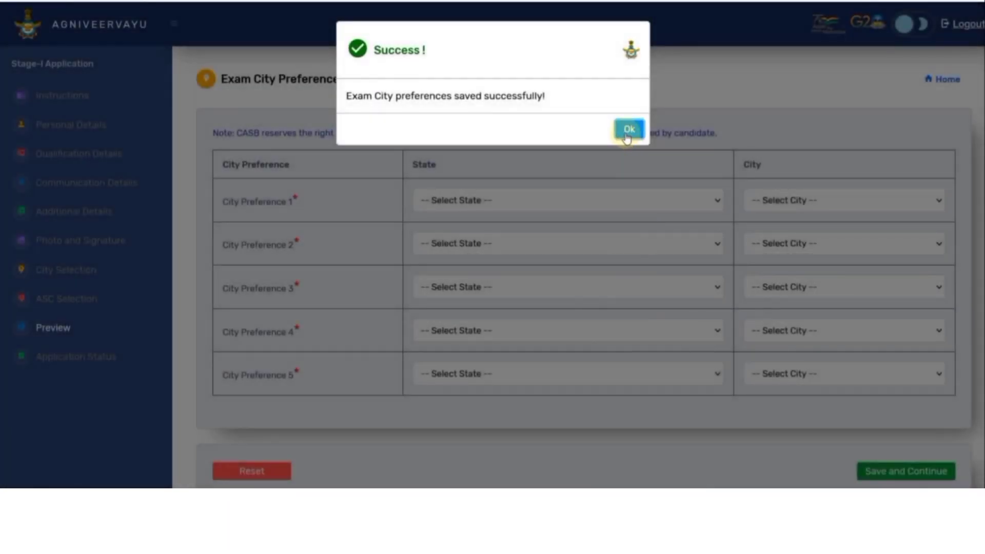
Step: Dismiss the success message and choose 5 ASC Jodhpur, 2 ASC New Delhi, 1 ASC Ambala Cantt, 3 ASC Kanpur
left_click(629, 128)
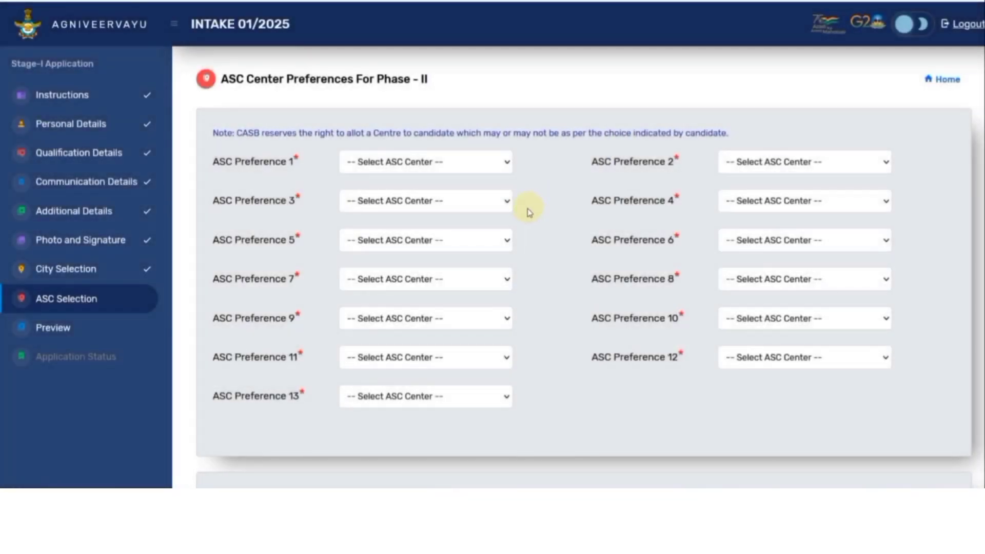
left_click(431, 165)
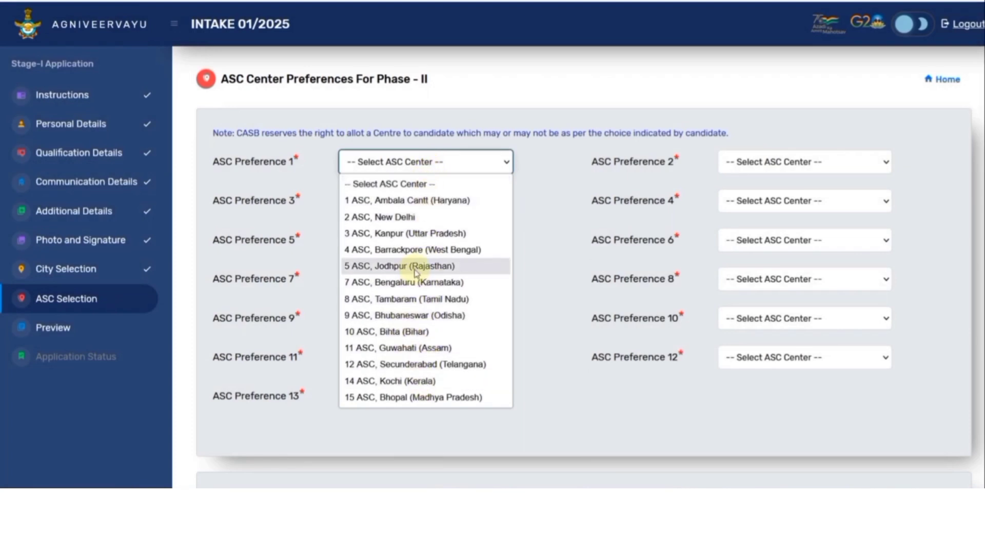
left_click(415, 267)
left_click(727, 162)
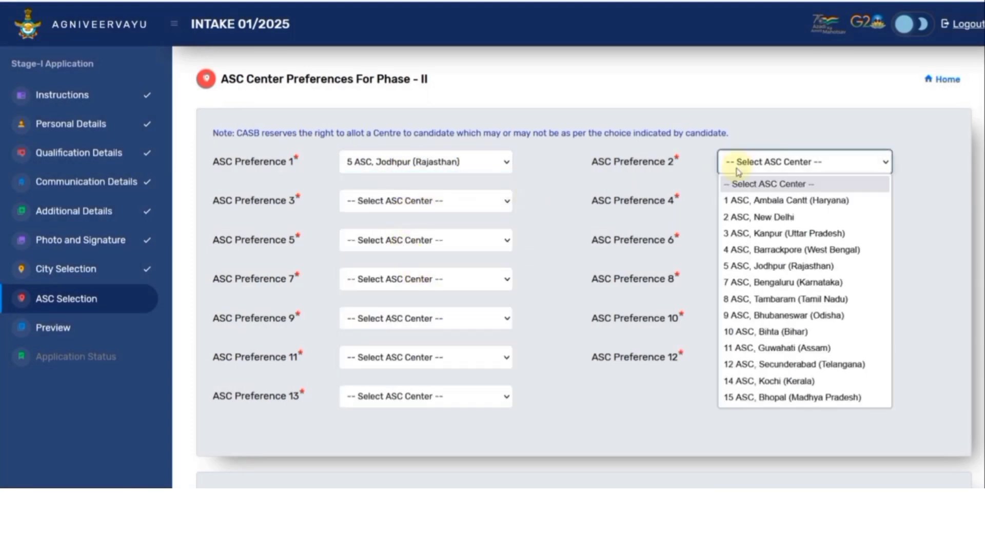
left_click(763, 216)
left_click(503, 200)
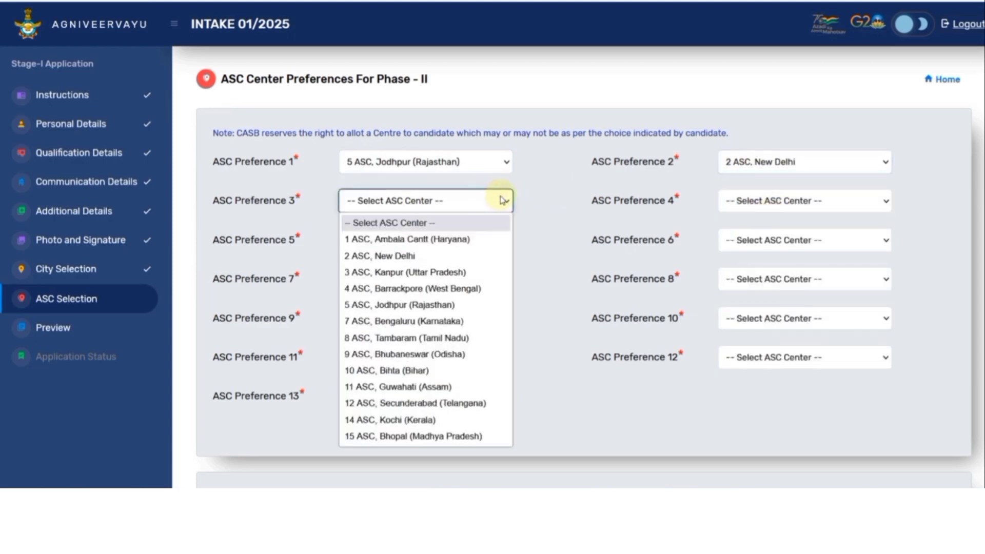
left_click(429, 239)
left_click(754, 203)
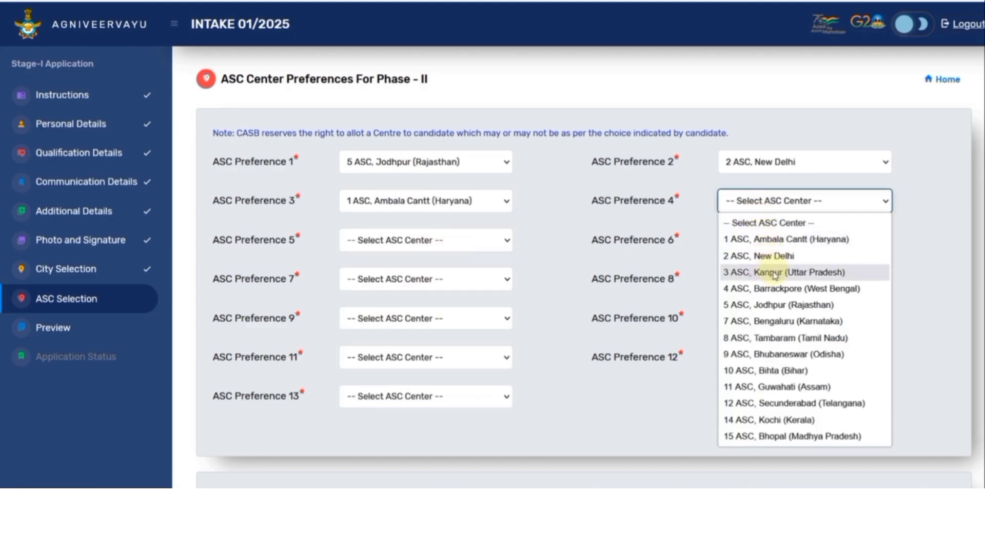
left_click(775, 275)
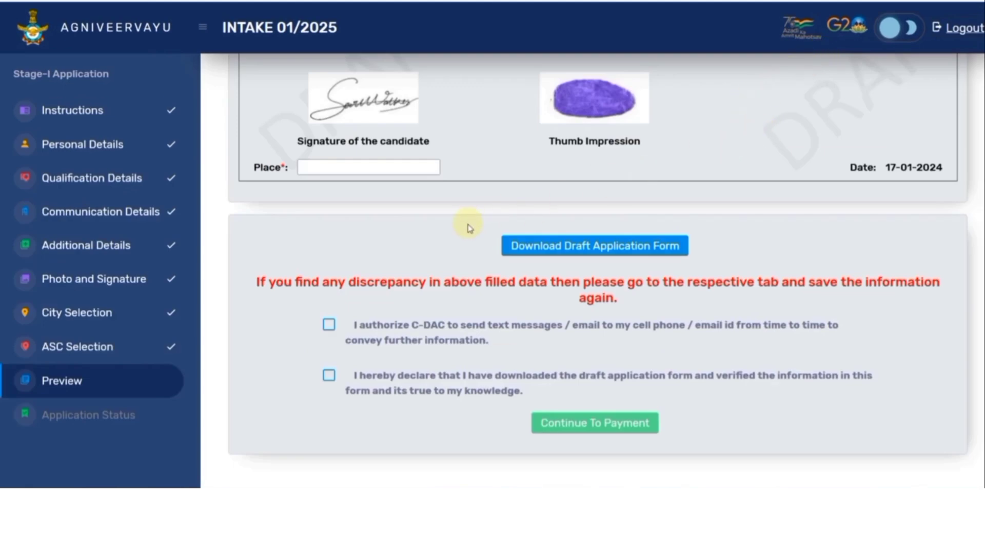
Step: Enter ALWAR as the place and tick both the C-DAC messages and verification declarations
left_click(367, 170)
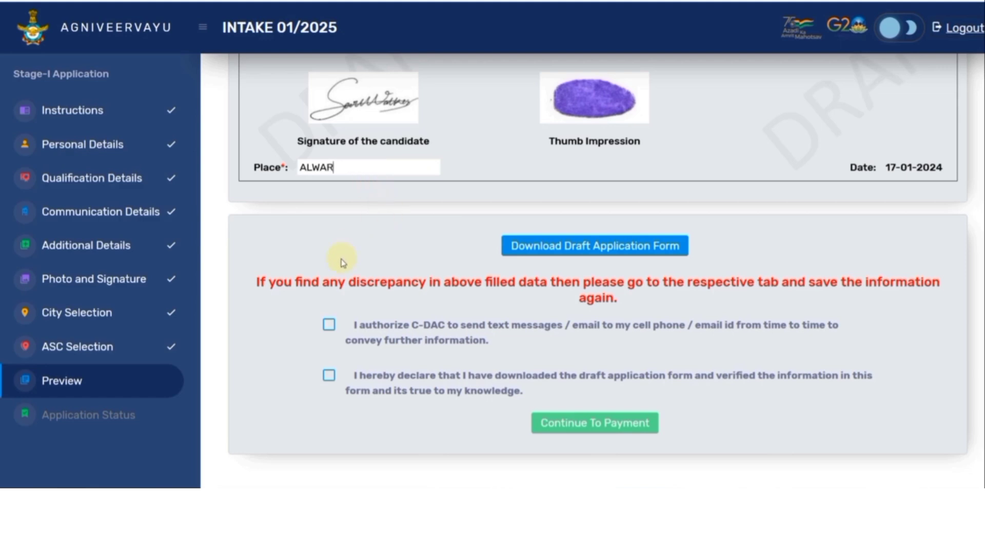
left_click(324, 325)
left_click(328, 374)
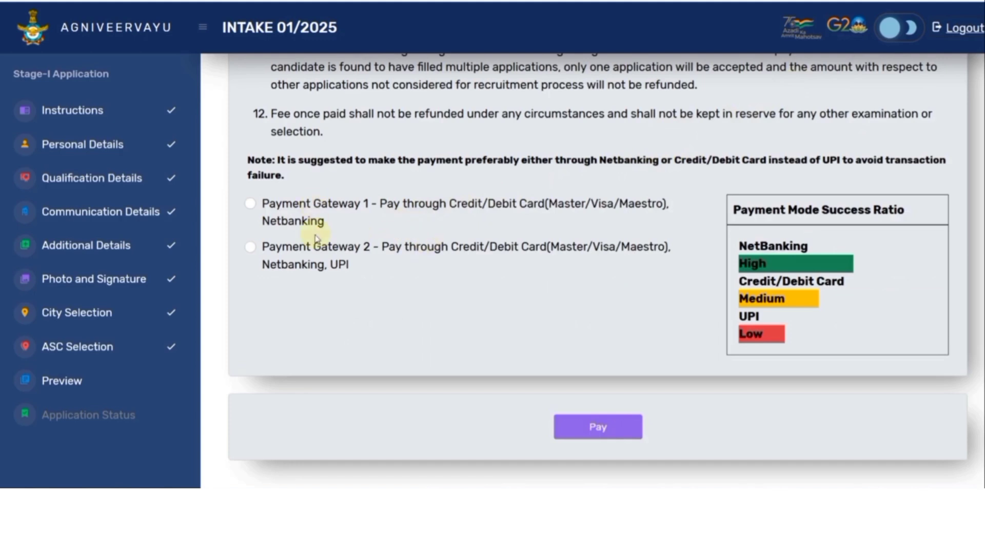
Step: Pay the ₹649.00 fee via Payment Gateway 1, dismissing the Quick Heal popup and choosing Credit/Debit Cards on BillDesk
left_click(252, 206)
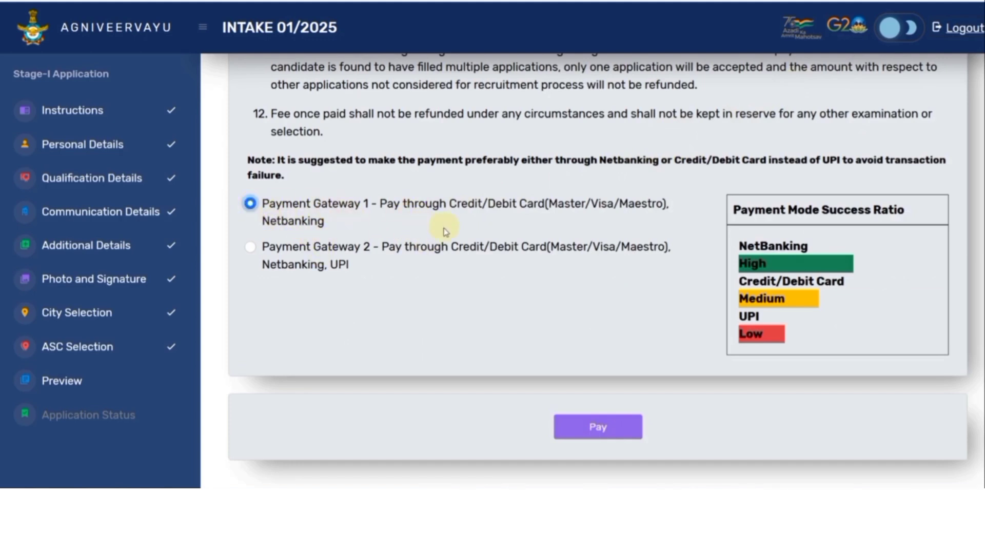
left_click(603, 431)
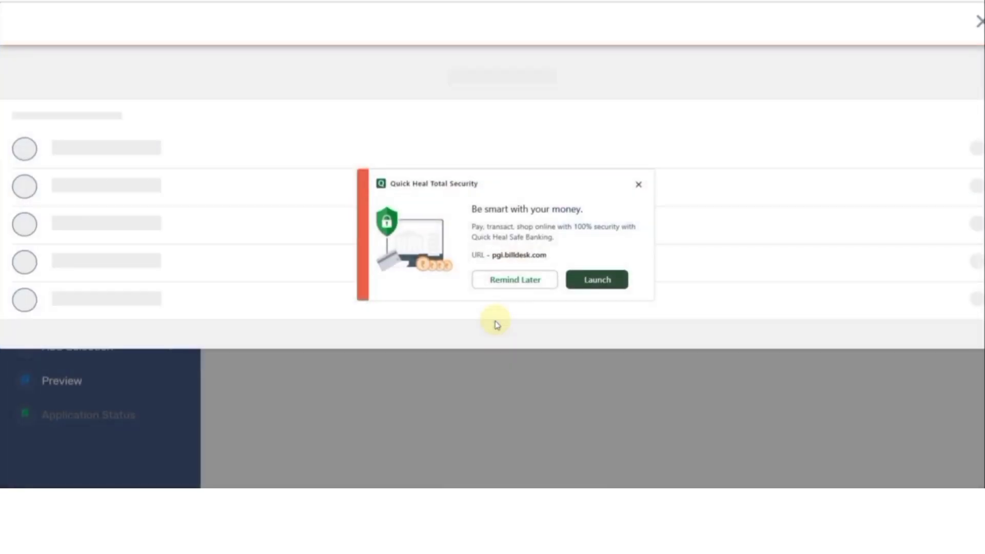
left_click(638, 184)
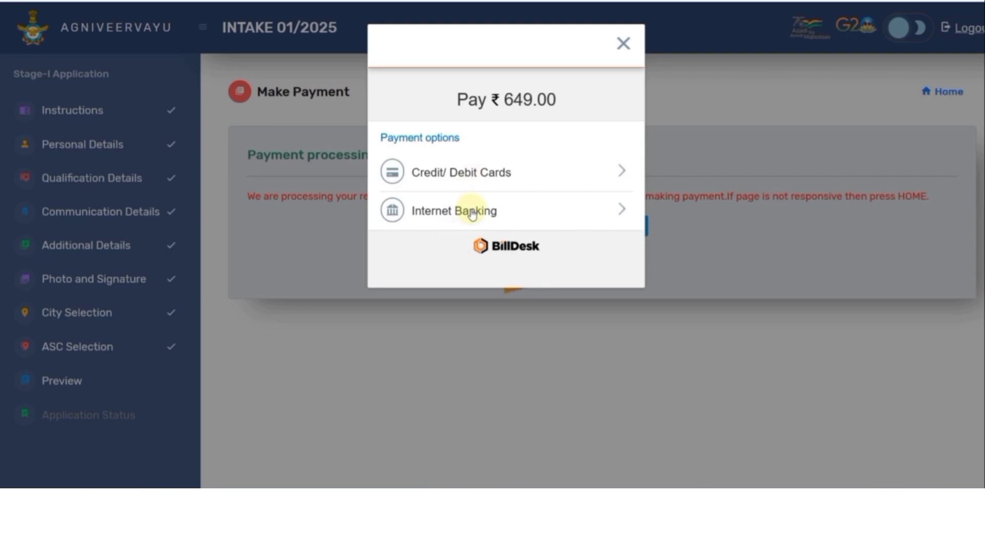
left_click(469, 179)
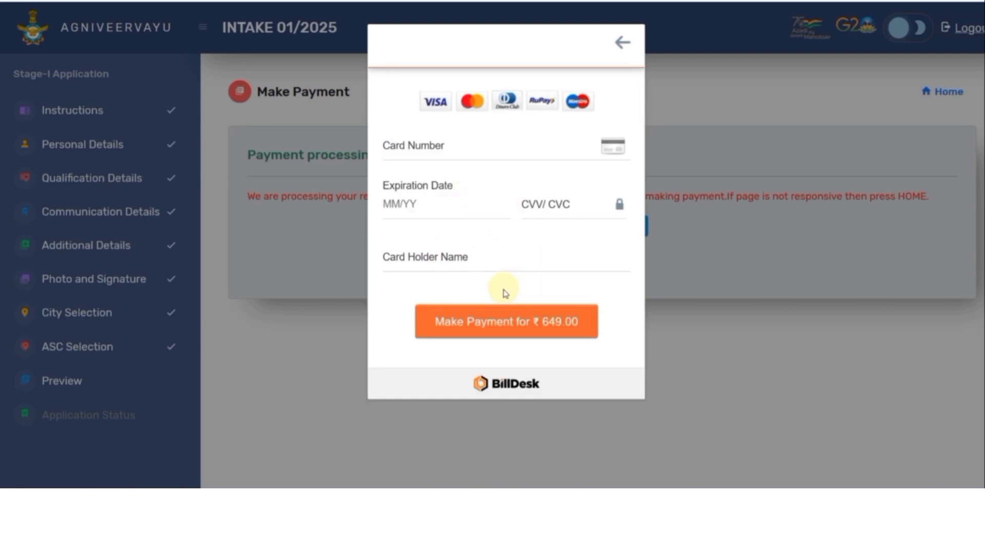